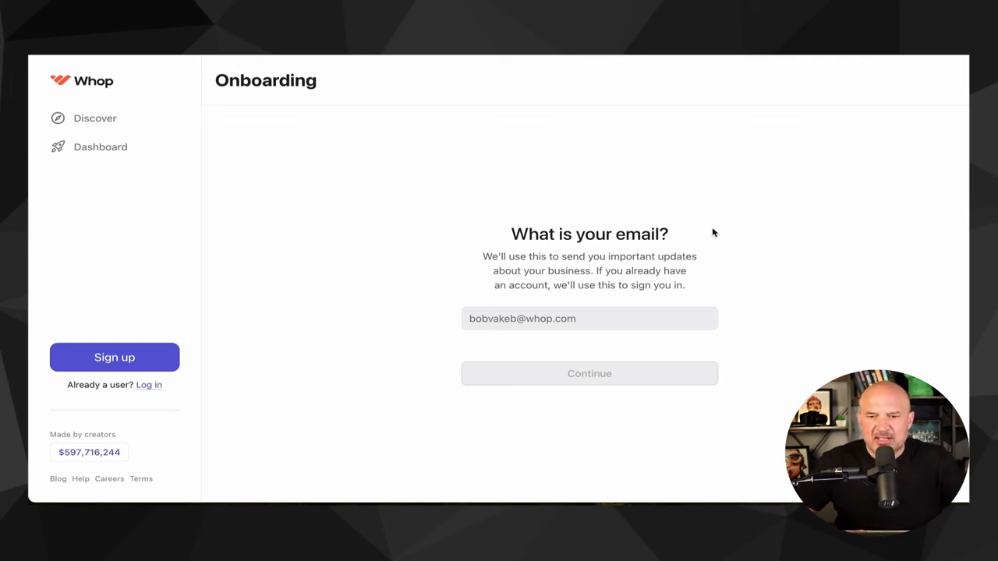
- Enter the account e-mail address in onboarding and continue
scroll(723, 257, down, 1)
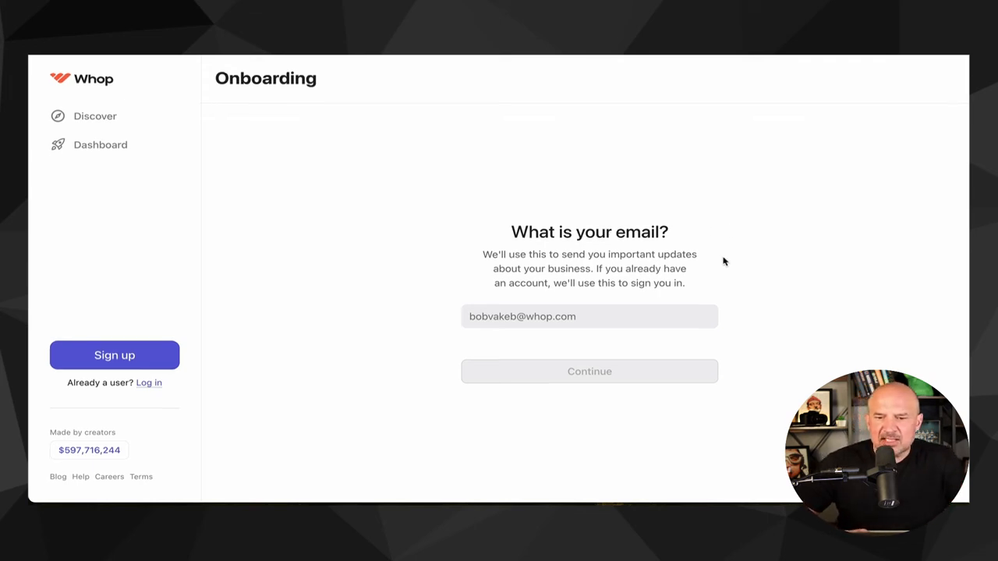
click(541, 313)
click(575, 347)
click(580, 374)
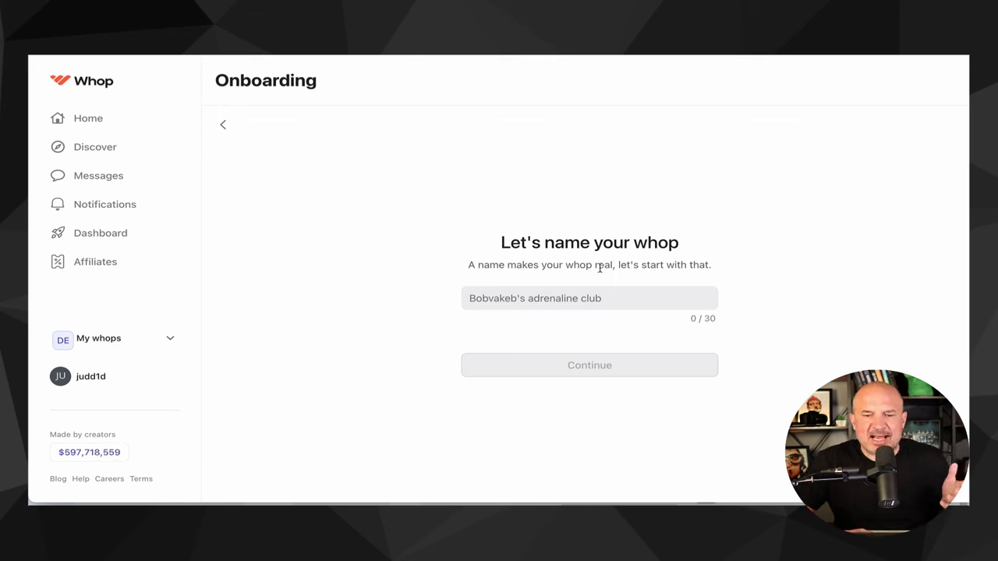
- Name the whop Digital Marekting Empire and continue
click(513, 304)
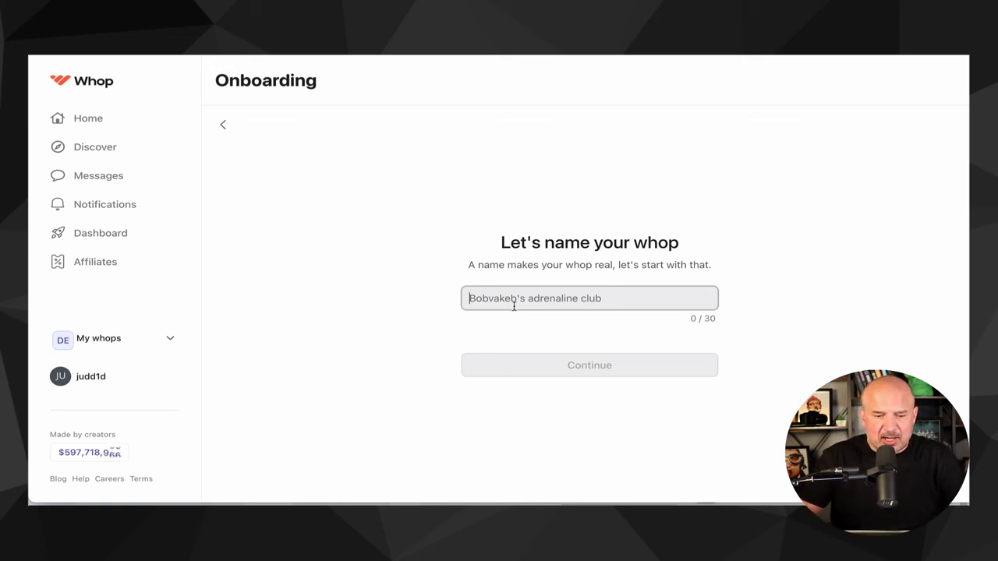
text(Digital )
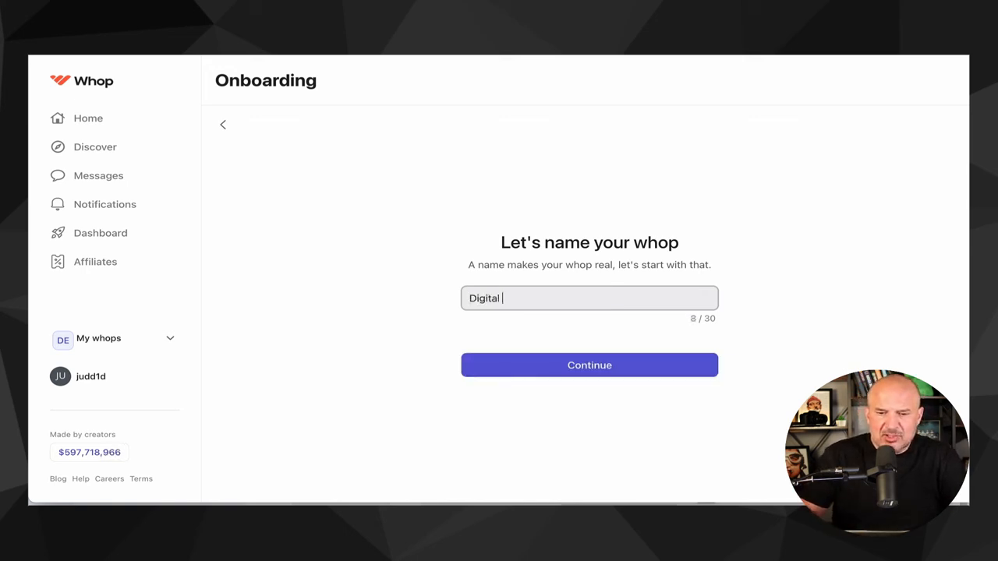
text(Marekting Empire)
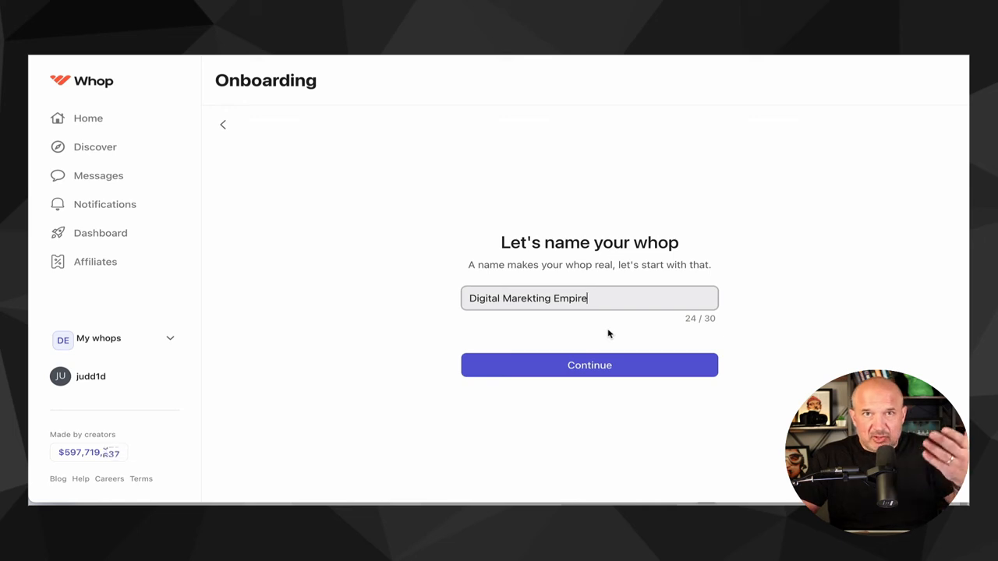
click(590, 369)
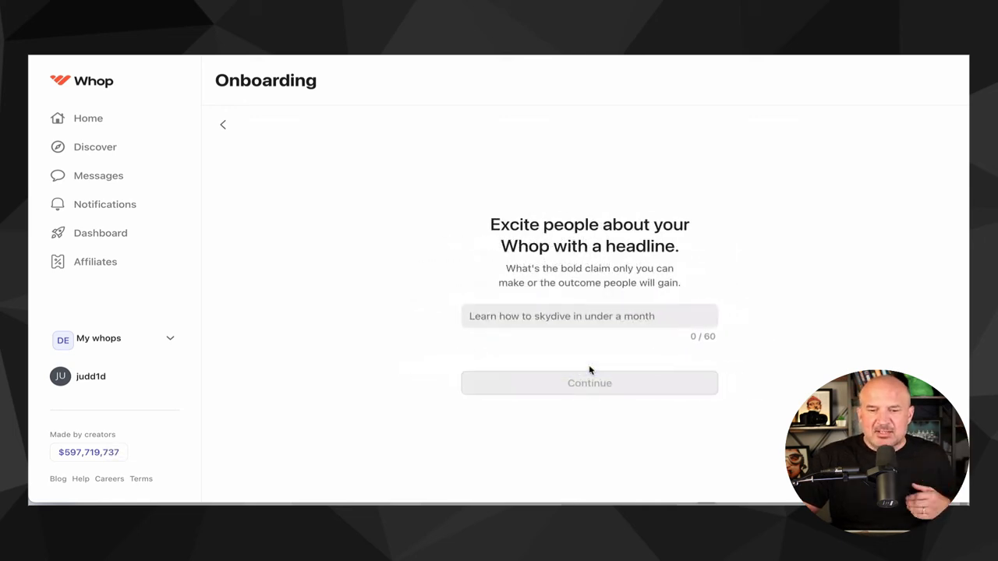
- Set the headline to the suggested How To Get Paid For What You Know and continue
click(589, 323)
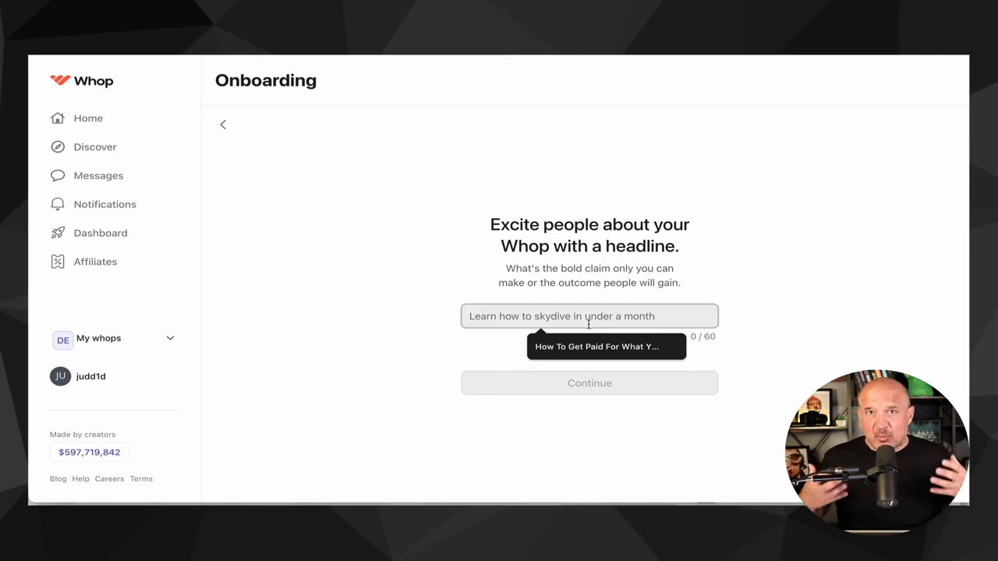
click(583, 349)
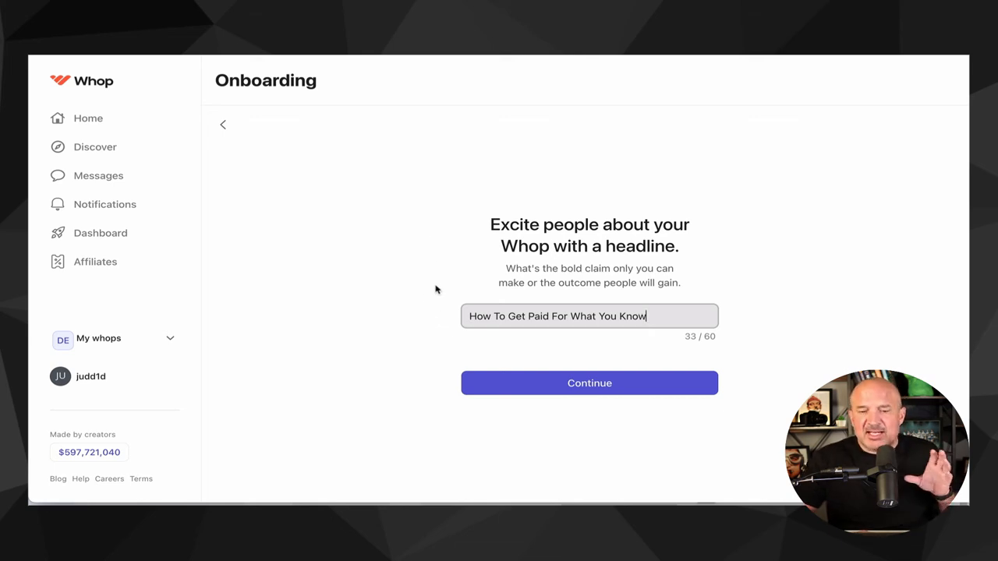
click(590, 383)
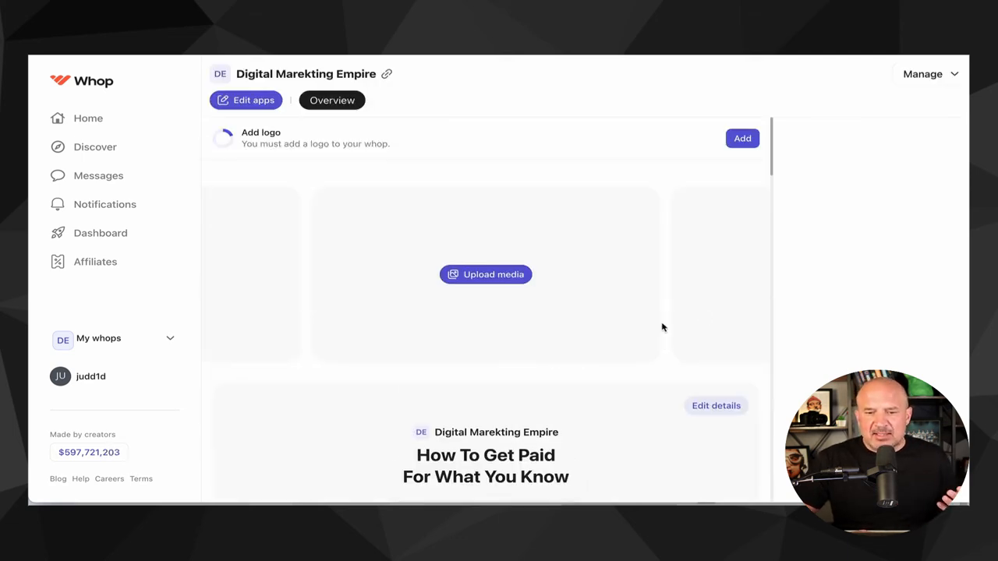
- Scroll through the new whop page to review its sections
scroll(662, 327, down, 1)
scroll(662, 327, down, 12)
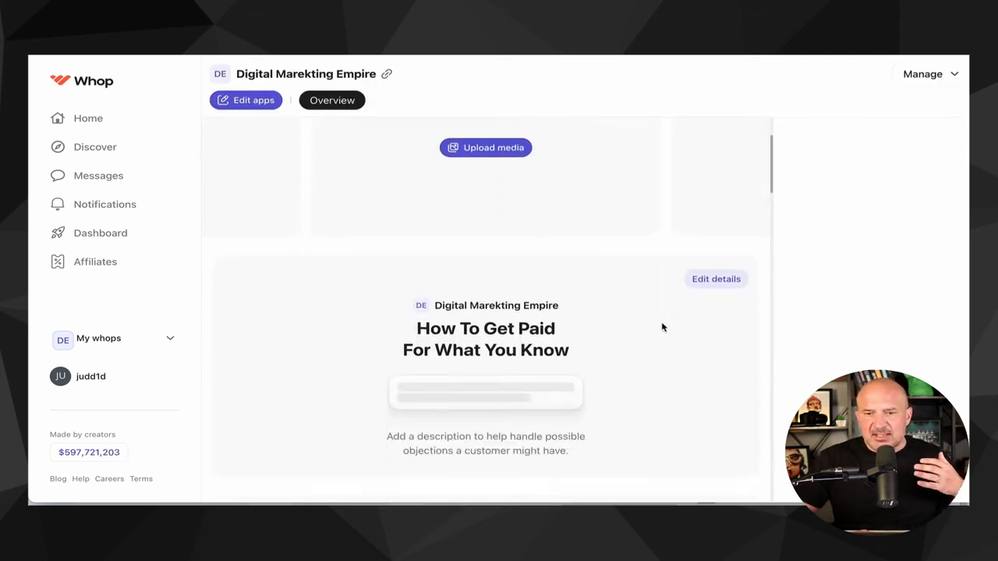
scroll(661, 327, down, 15)
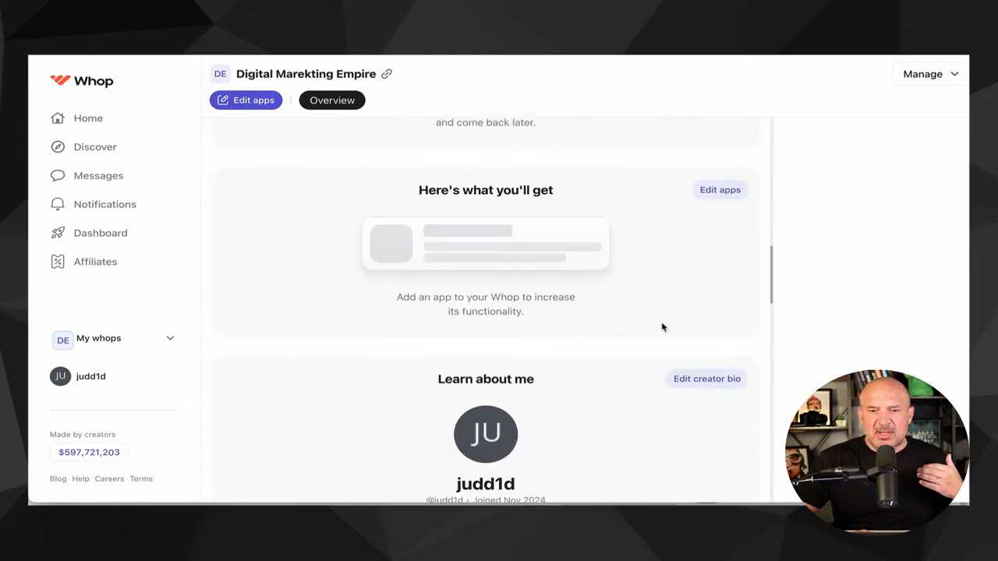
scroll(661, 328, down, 10)
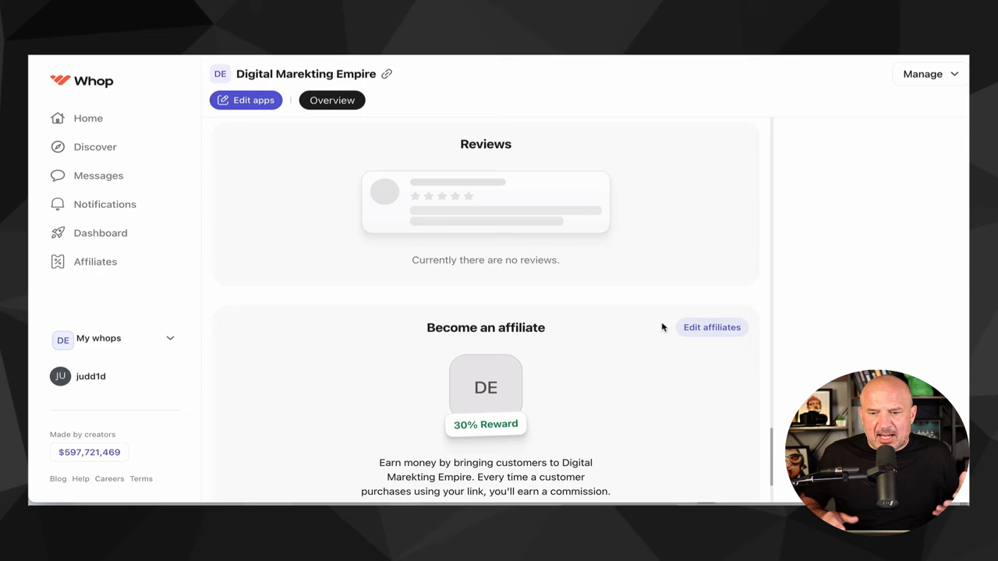
scroll(662, 327, down, 2)
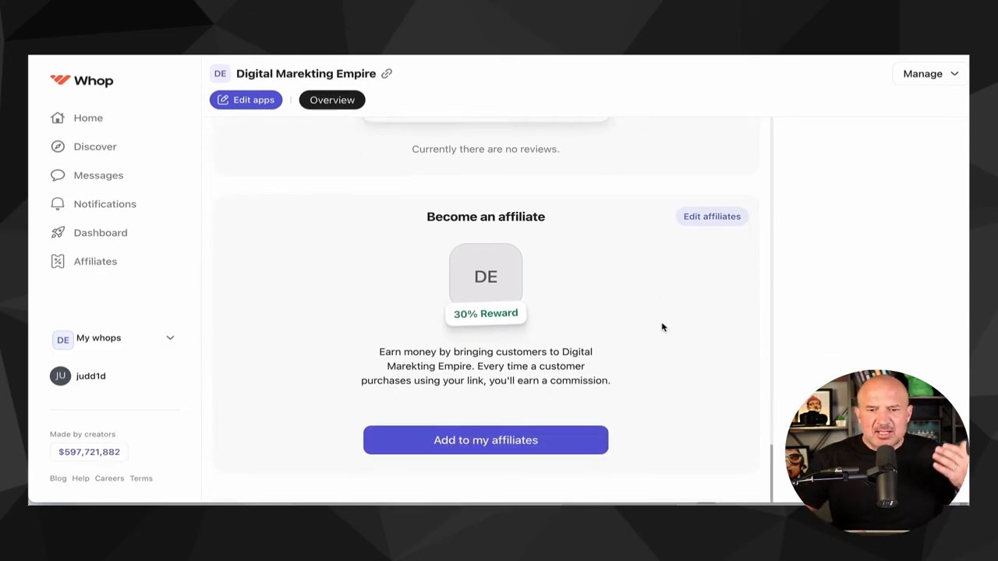
scroll(662, 328, up, 10)
scroll(662, 327, up, 10)
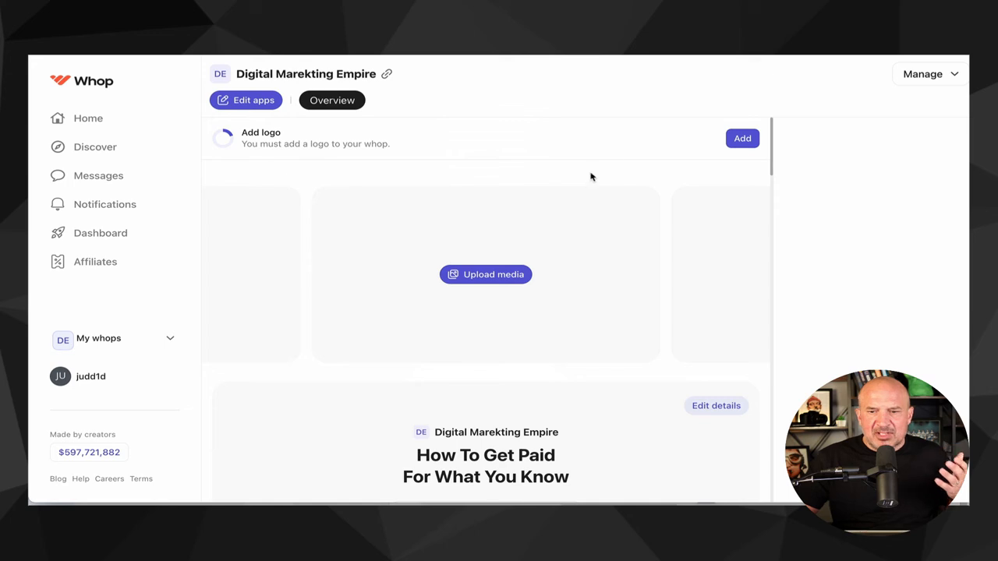
- Add digital marketing.png as the whop's logo and save the details
click(747, 139)
click(842, 187)
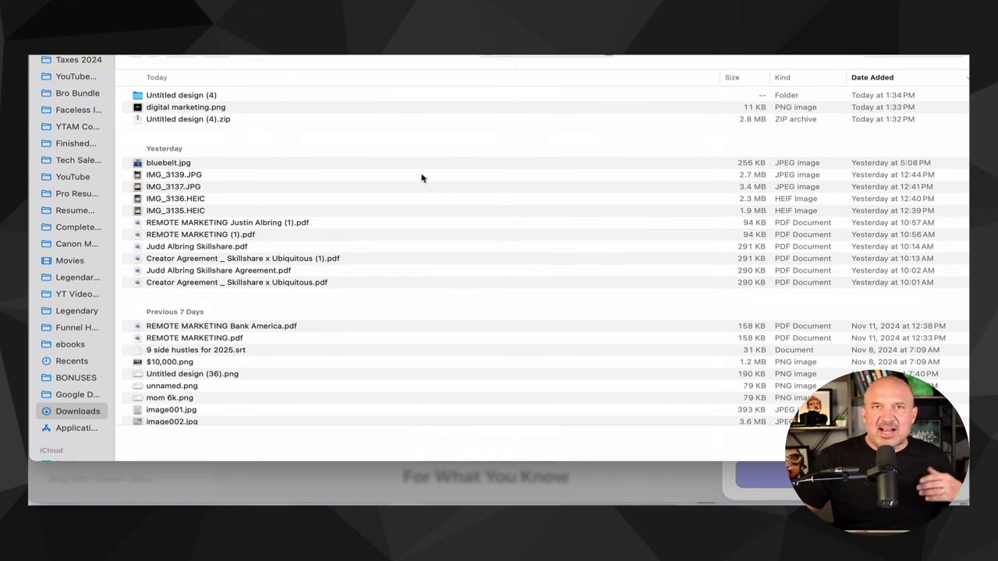
double_click(201, 109)
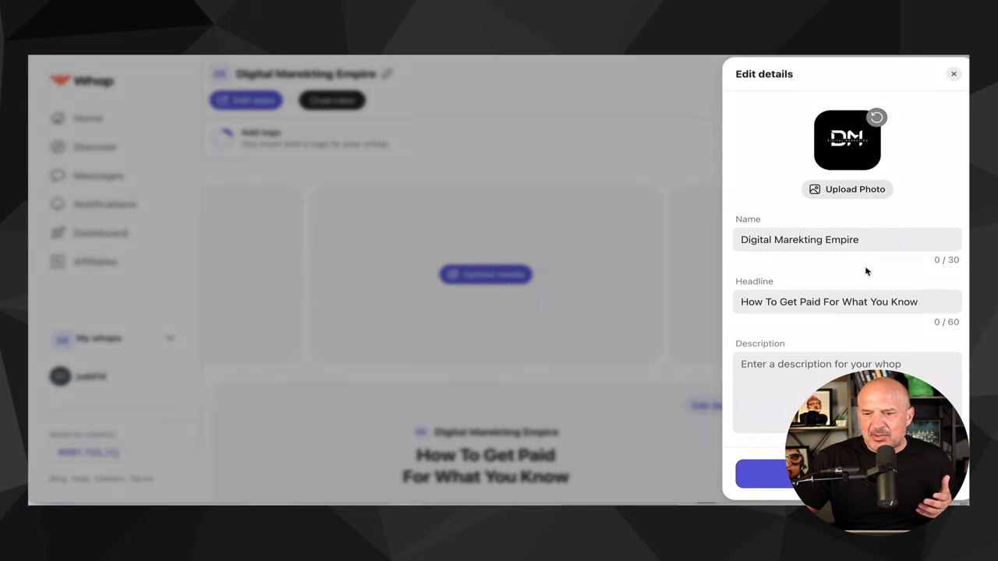
click(760, 473)
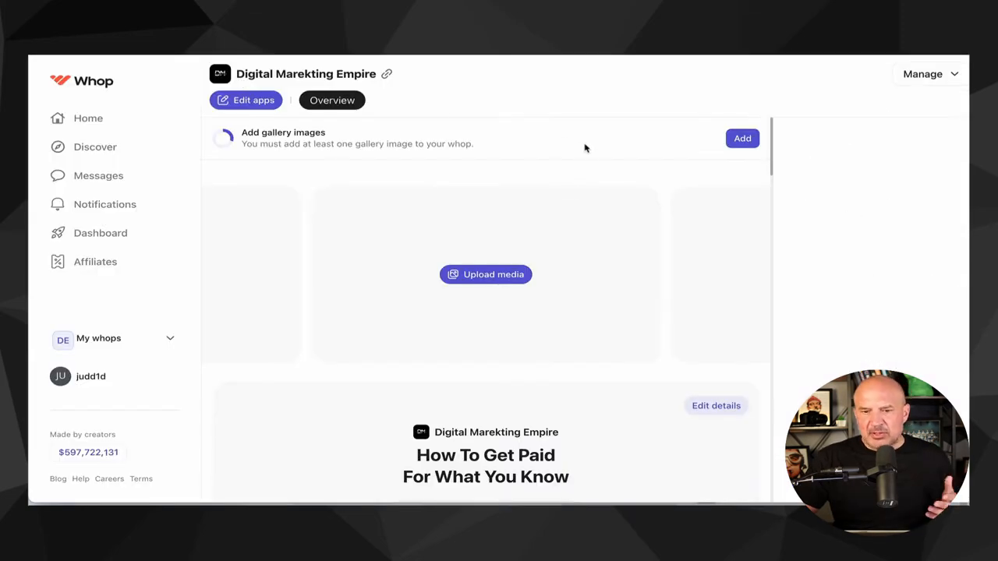
- Upload 1.png, 2.png and 3.png from the Untitled design (4) folder as gallery images
click(506, 274)
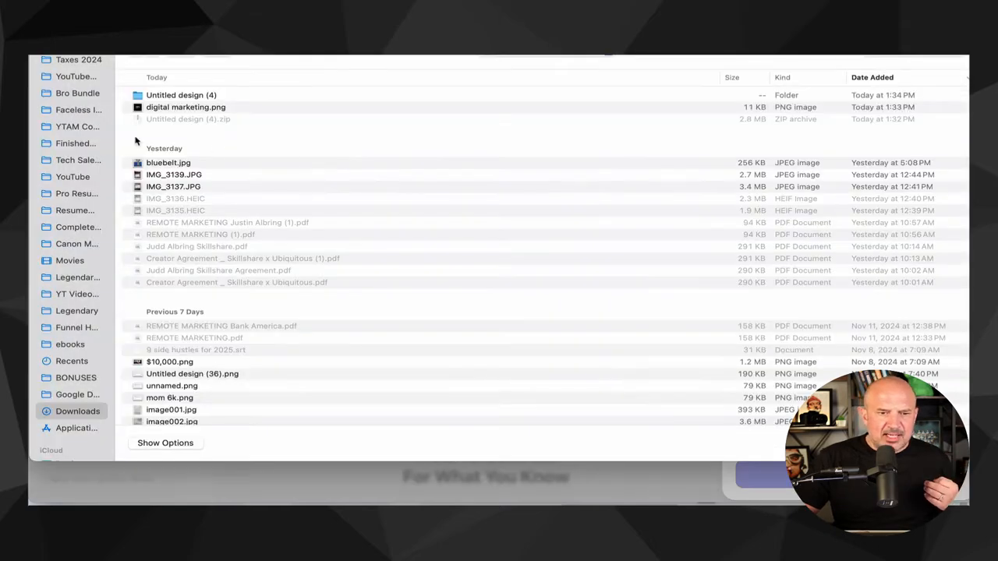
click(160, 96)
double_click(160, 96)
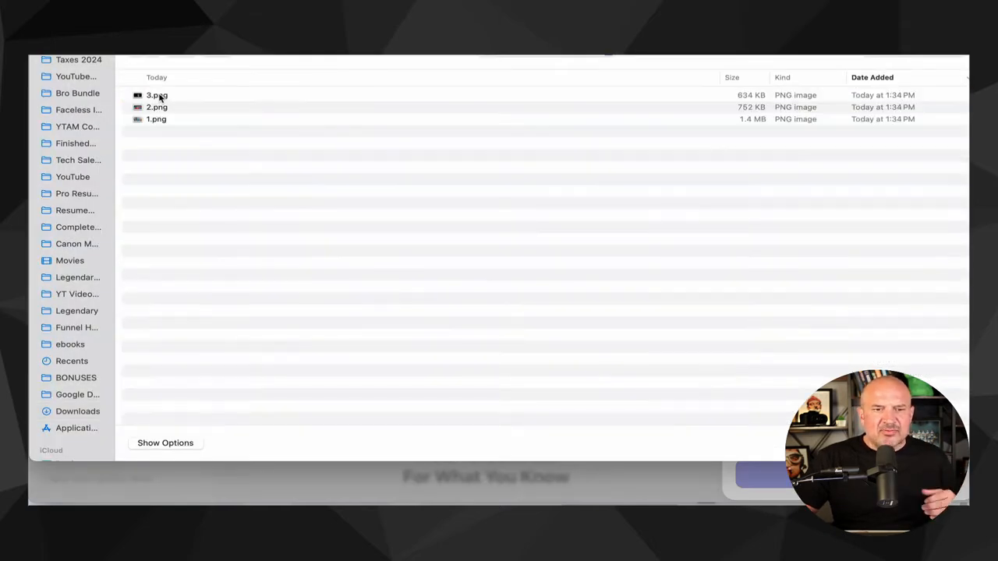
click(160, 96)
shift+click(158, 121)
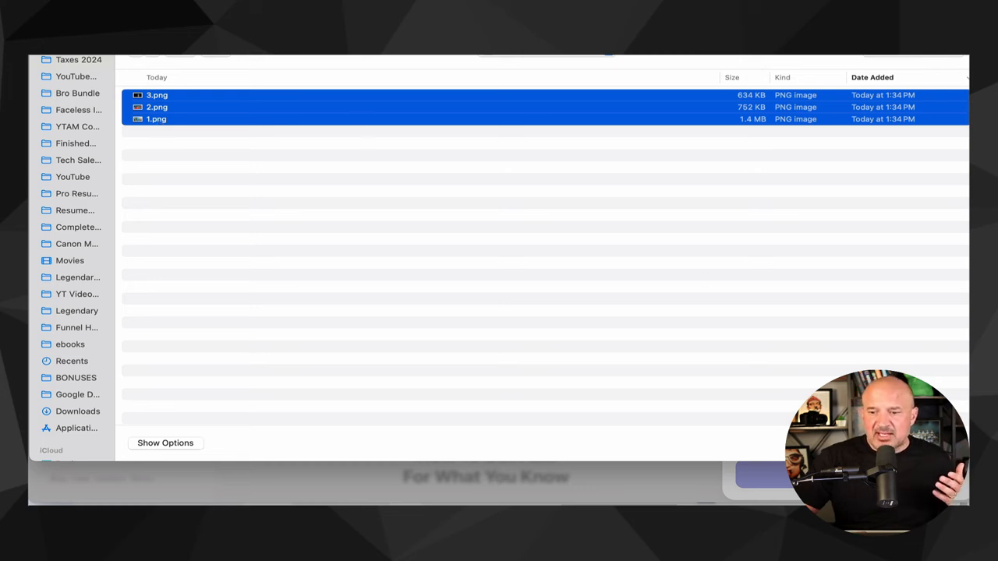
click(939, 442)
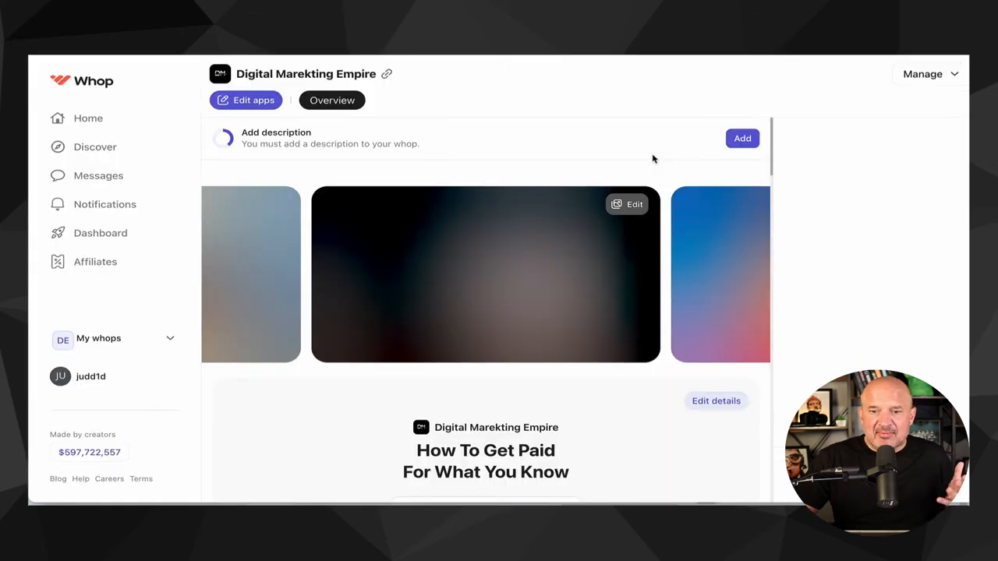
- Scroll through the page to view the uploaded gallery images and details section
scroll(662, 264, down, 1)
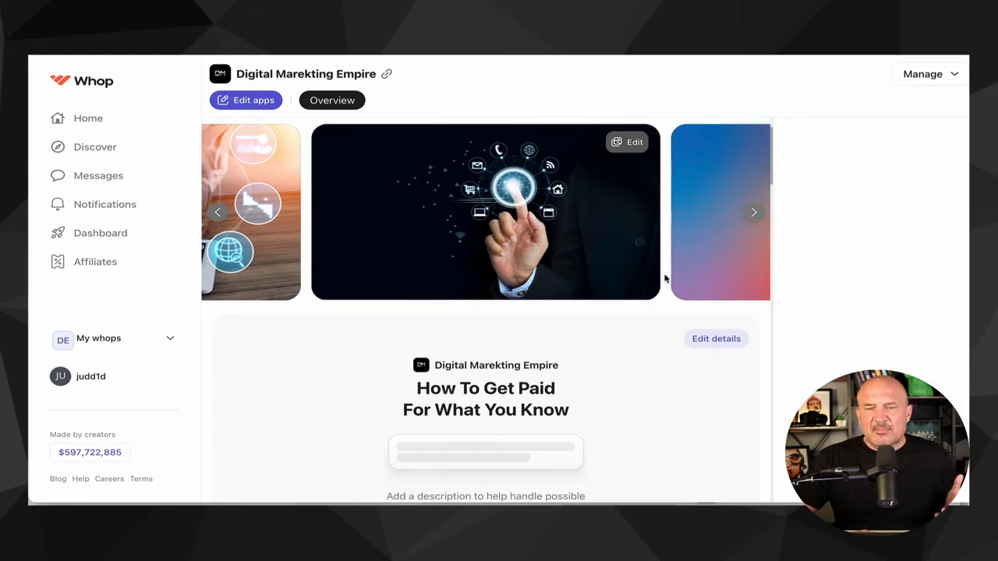
scroll(665, 276, down, 1)
scroll(662, 288, down, 1)
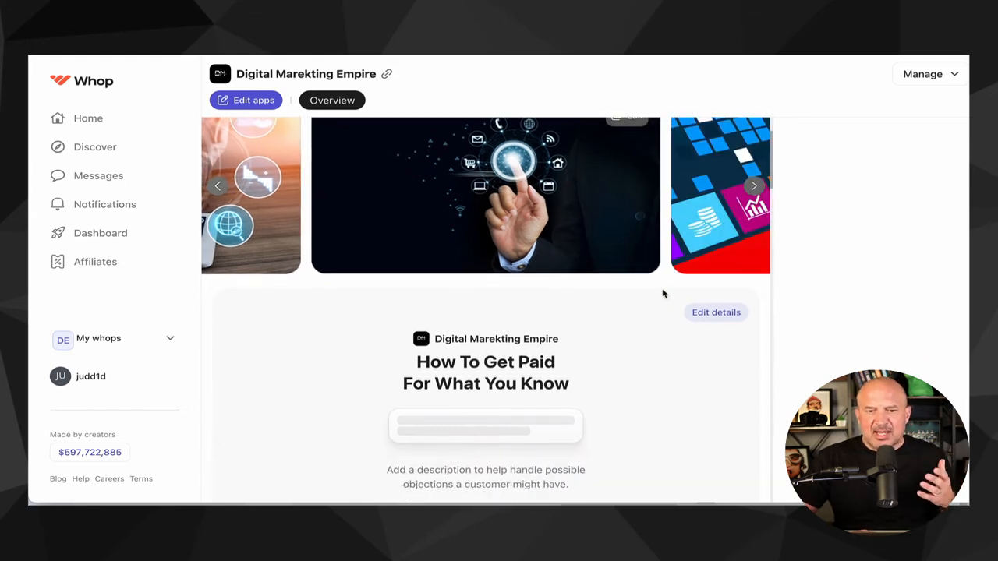
scroll(663, 292, down, 1)
scroll(662, 293, up, 3)
scroll(662, 293, down, 2)
scroll(661, 291, down, 2)
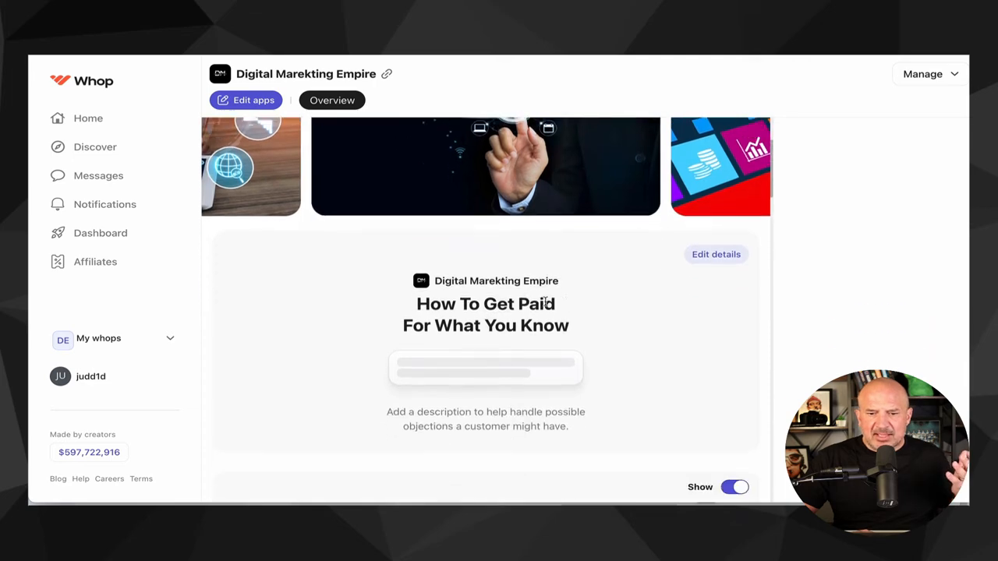
scroll(643, 319, down, 2)
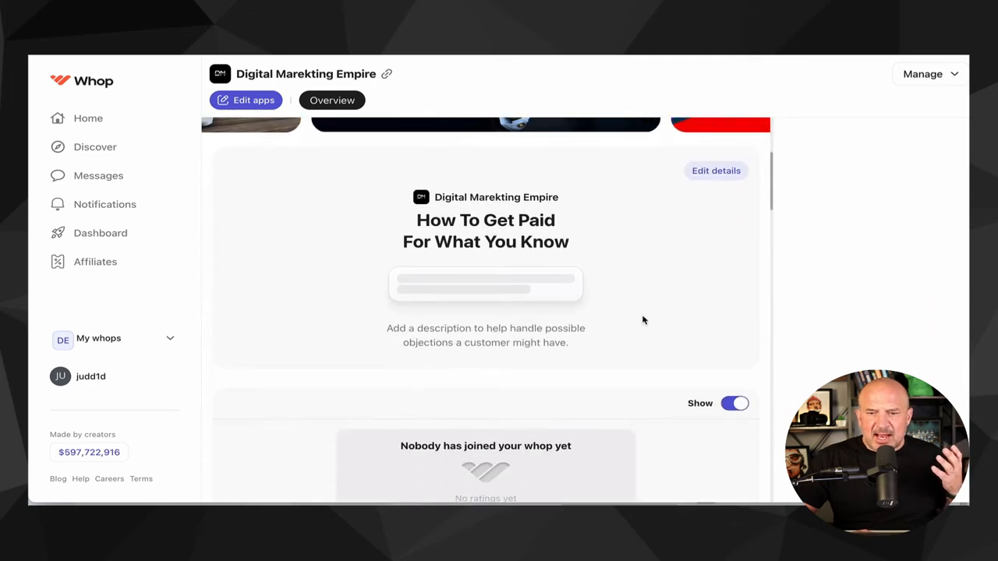
- Set the whop's description to Digital Marketing training and coaching
click(704, 170)
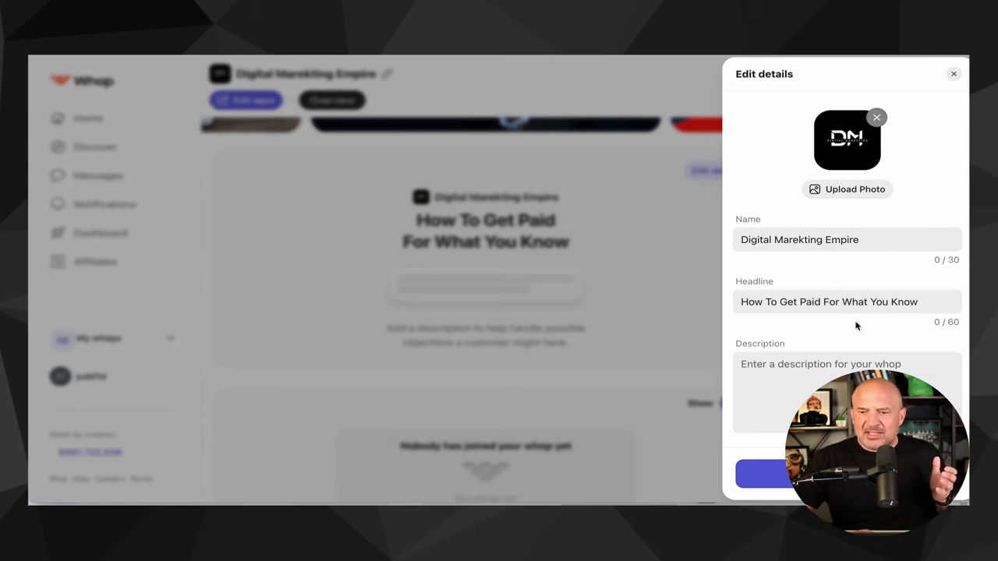
scroll(842, 336, down, 1)
click(770, 337)
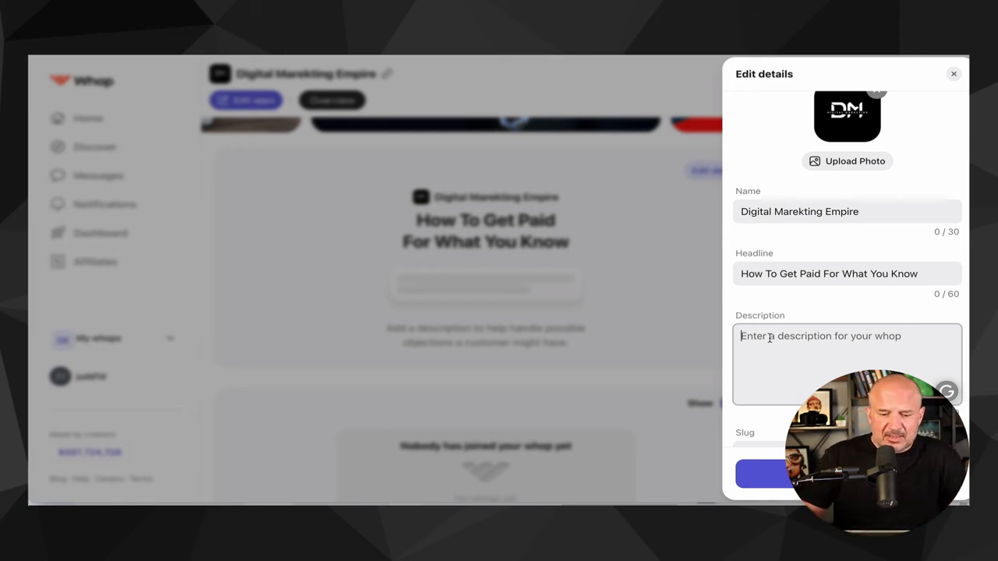
text(Digi)
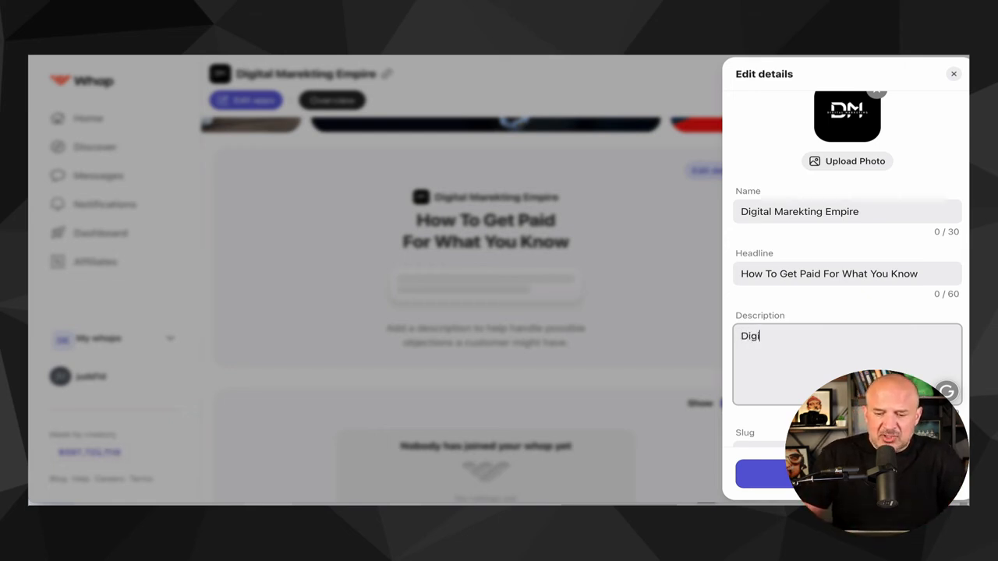
text(tsal MArketing traini)
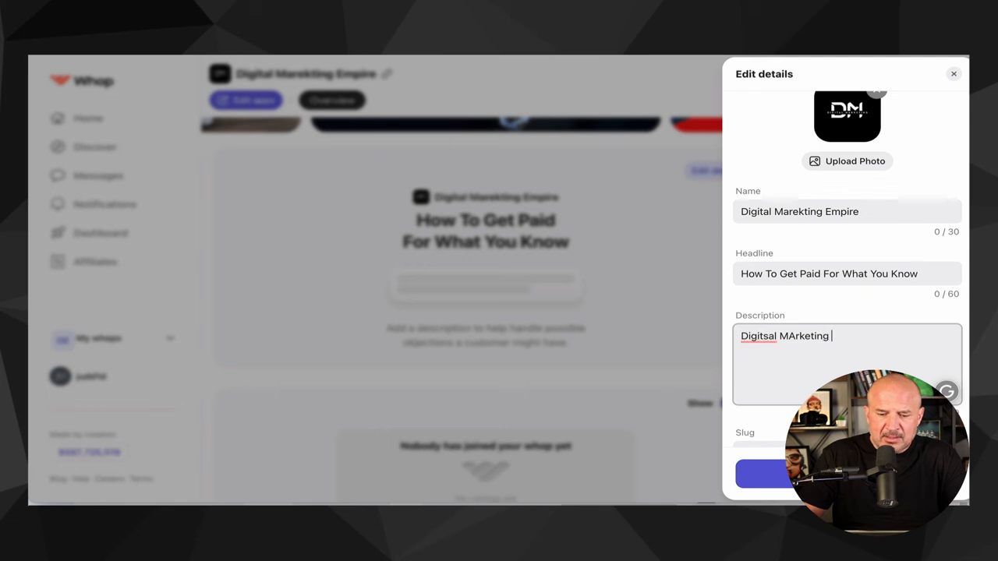
text(ng and coaching)
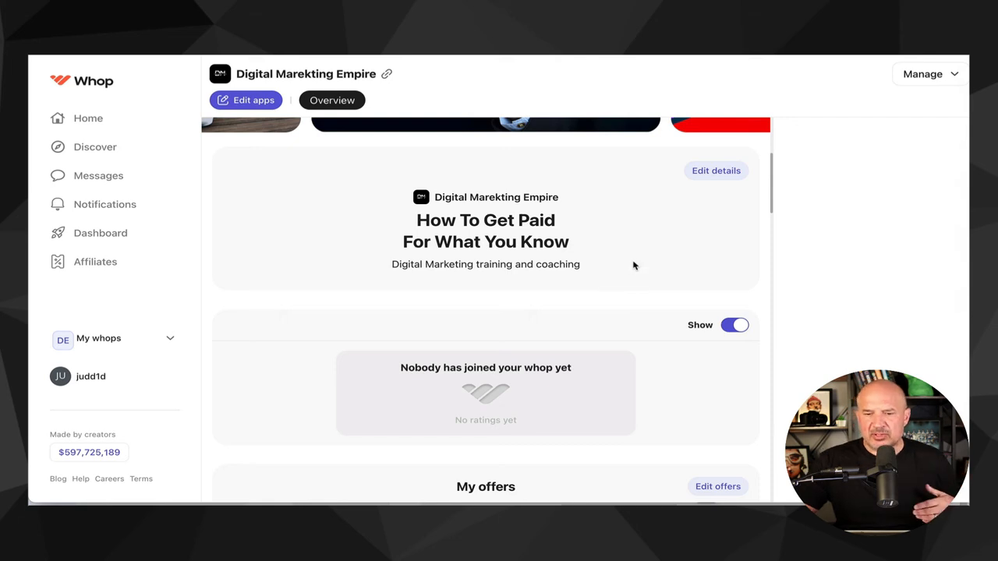
- Switch the reviews section's Show toggle off and back on
scroll(633, 266, down, 3)
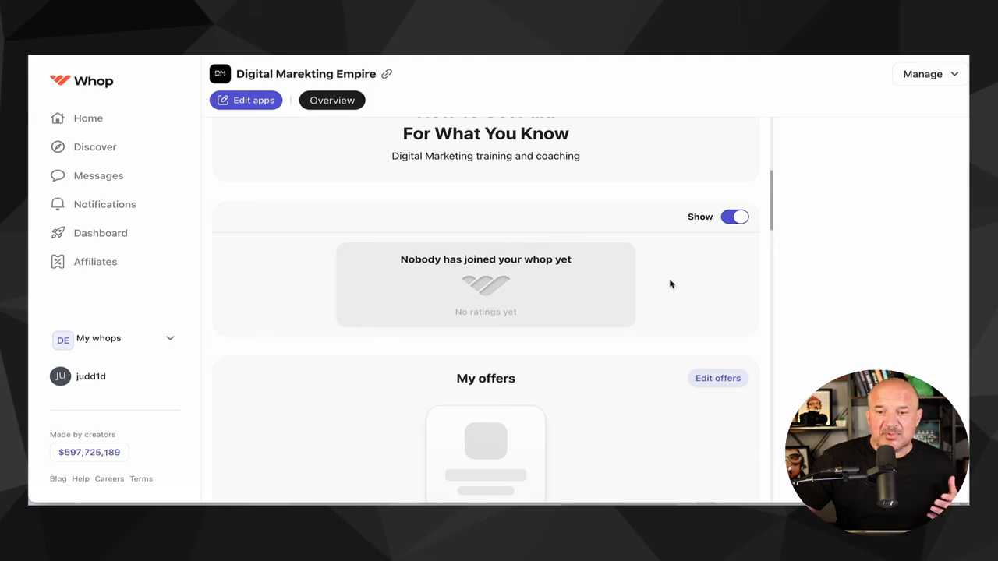
click(740, 222)
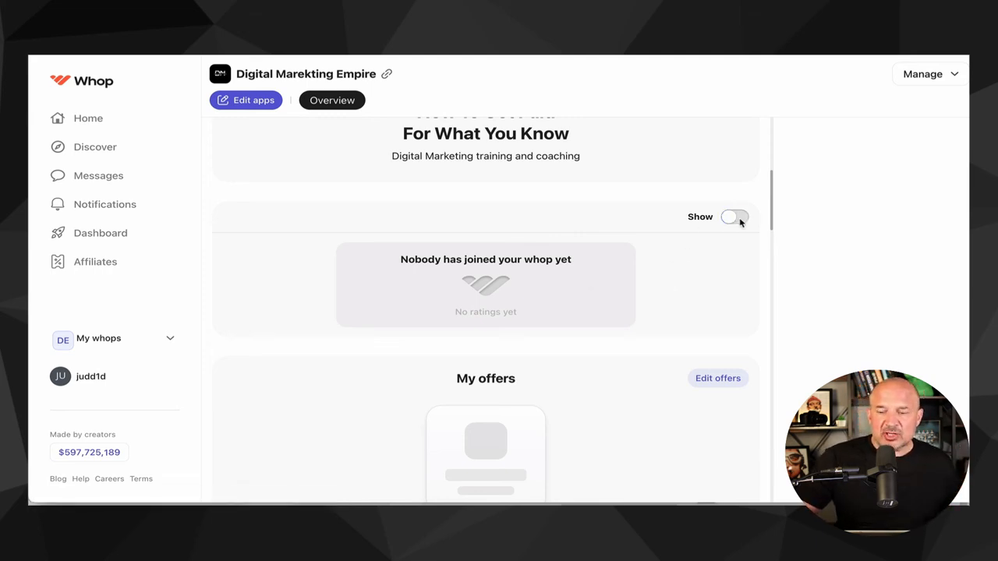
click(732, 219)
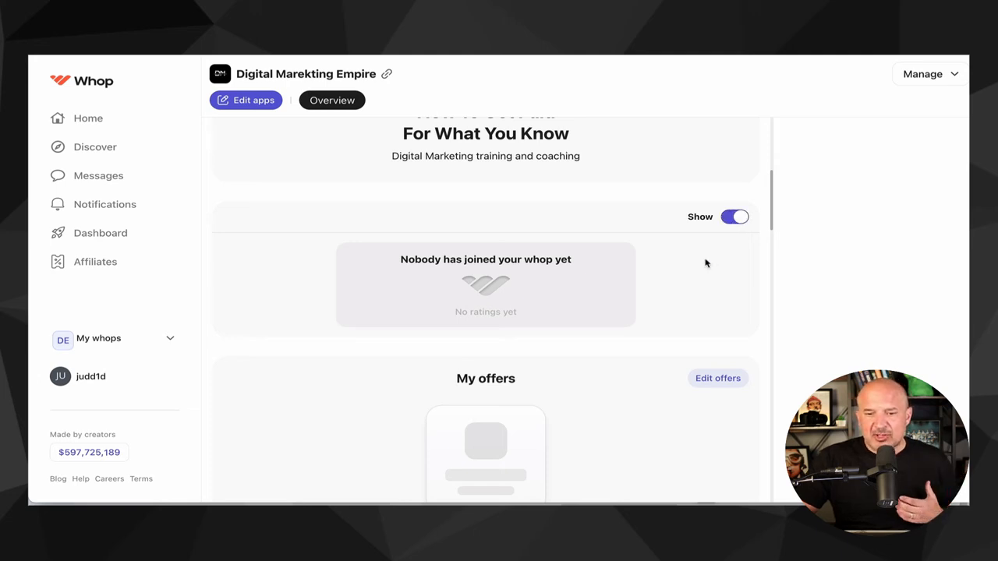
- Open the app editor for the Here's what you'll get section
scroll(704, 260, down, 4)
scroll(601, 241, down, 3)
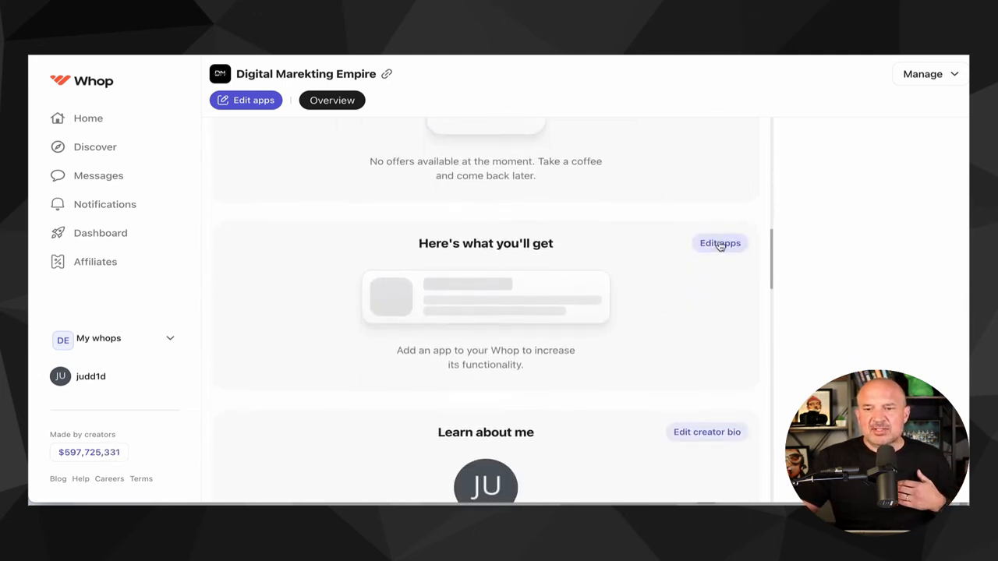
click(719, 243)
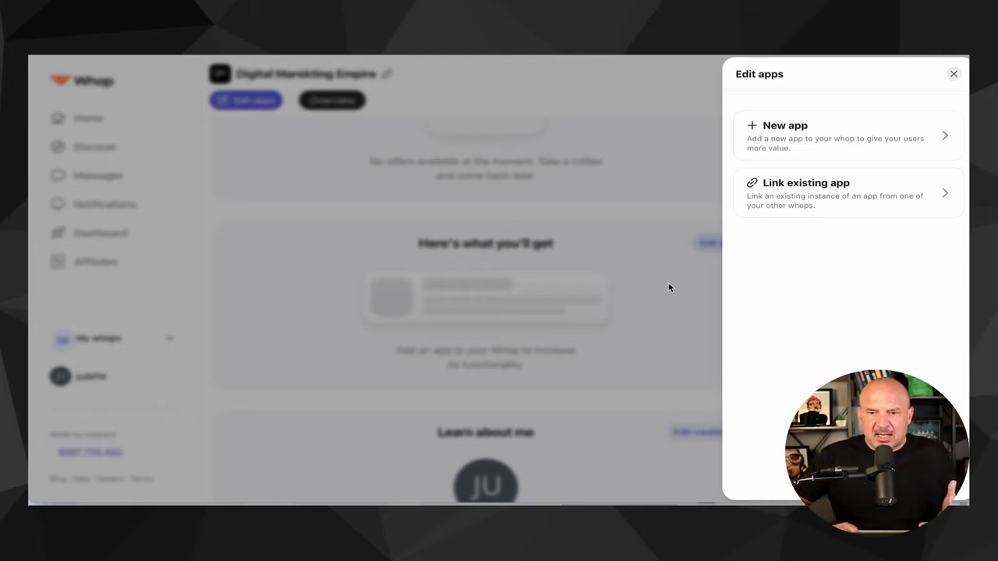
- Add a new Courses app to the whop's Here's what you'll get section
click(787, 144)
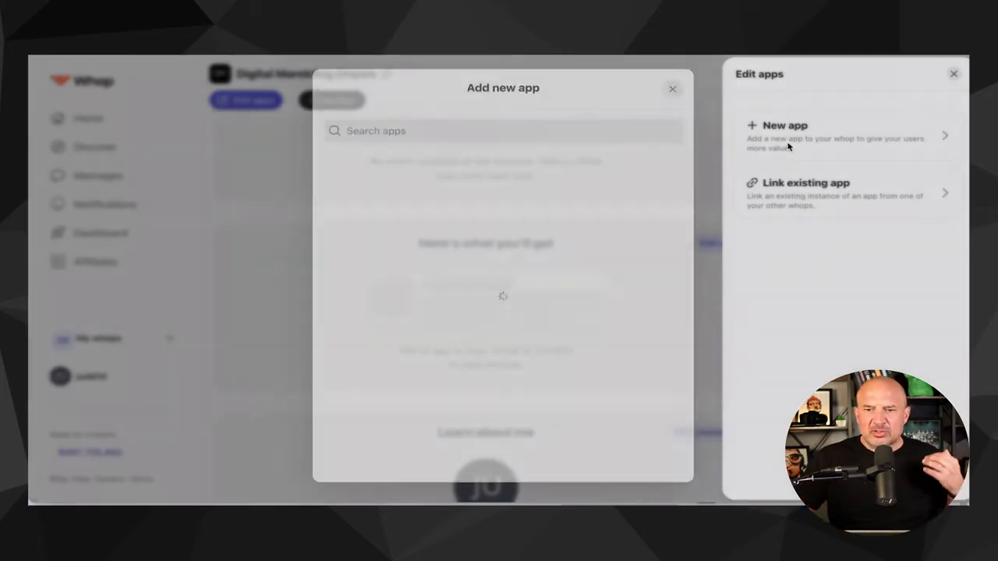
scroll(496, 279, down, 10)
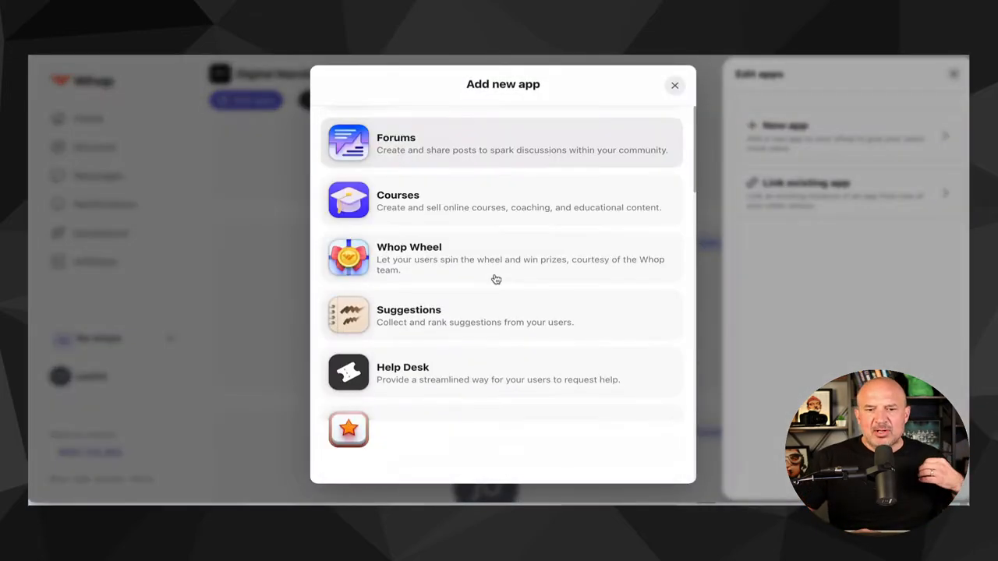
scroll(496, 279, down, 10)
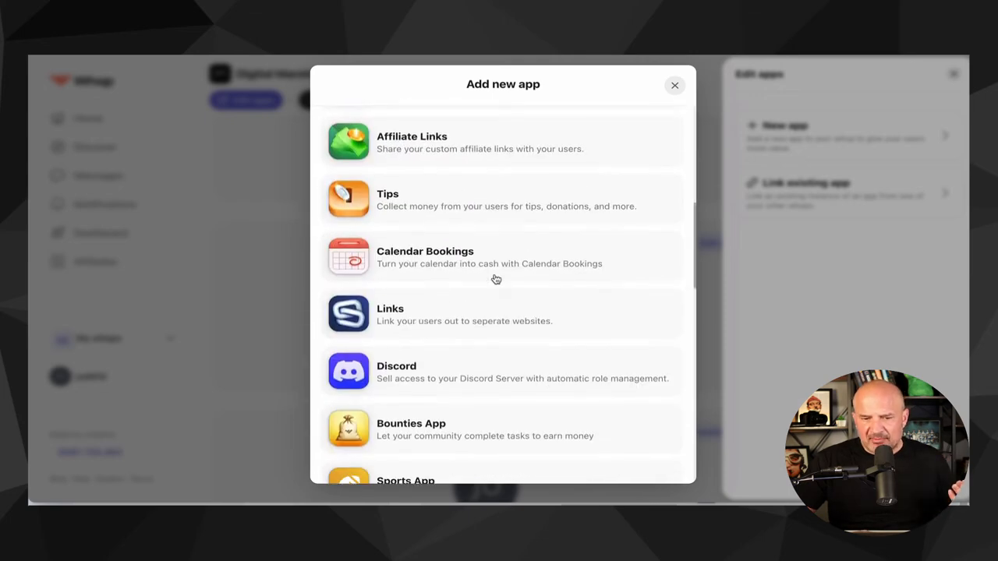
scroll(496, 341, down, 3)
scroll(495, 338, up, 8)
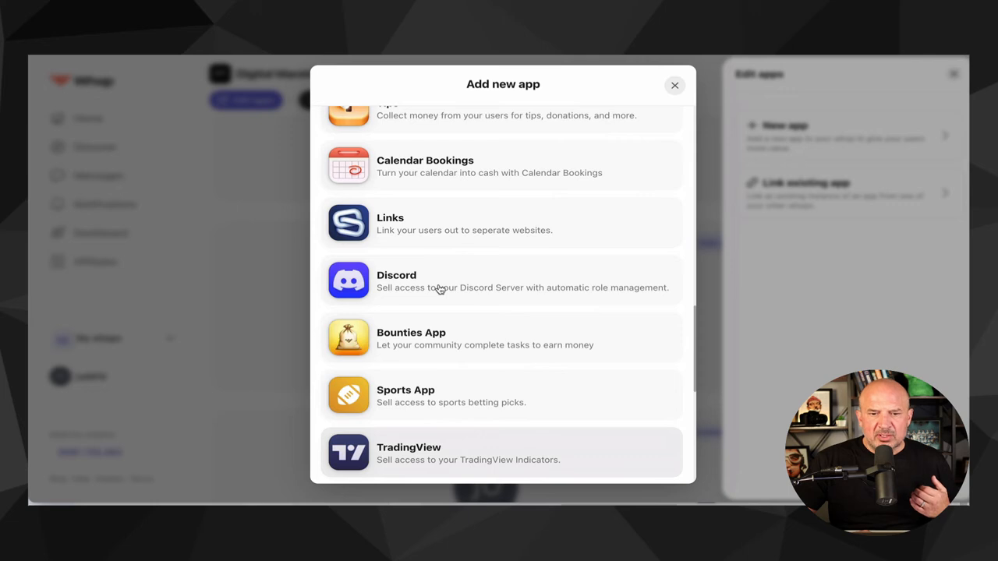
scroll(525, 279, up, 1)
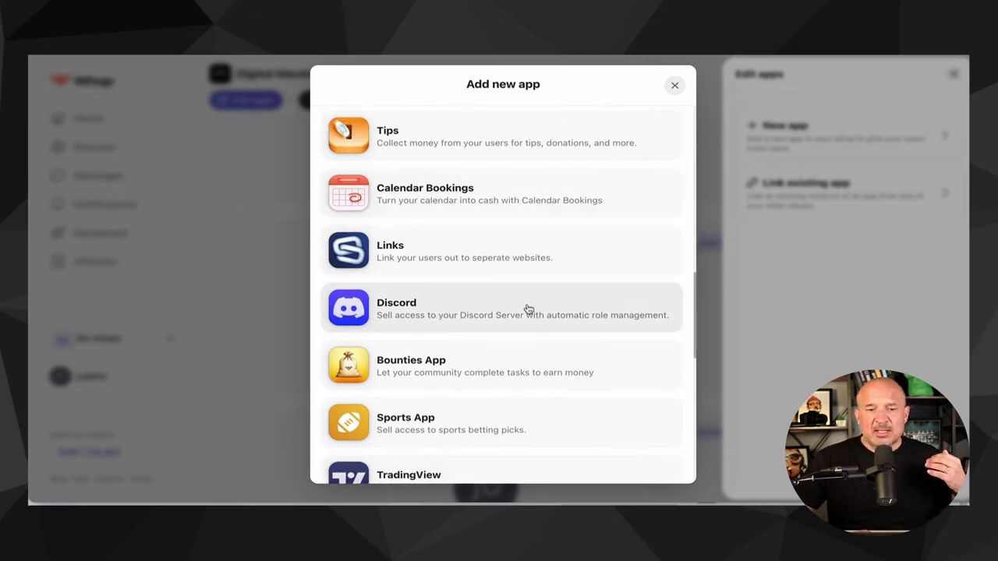
scroll(528, 308, down, 1)
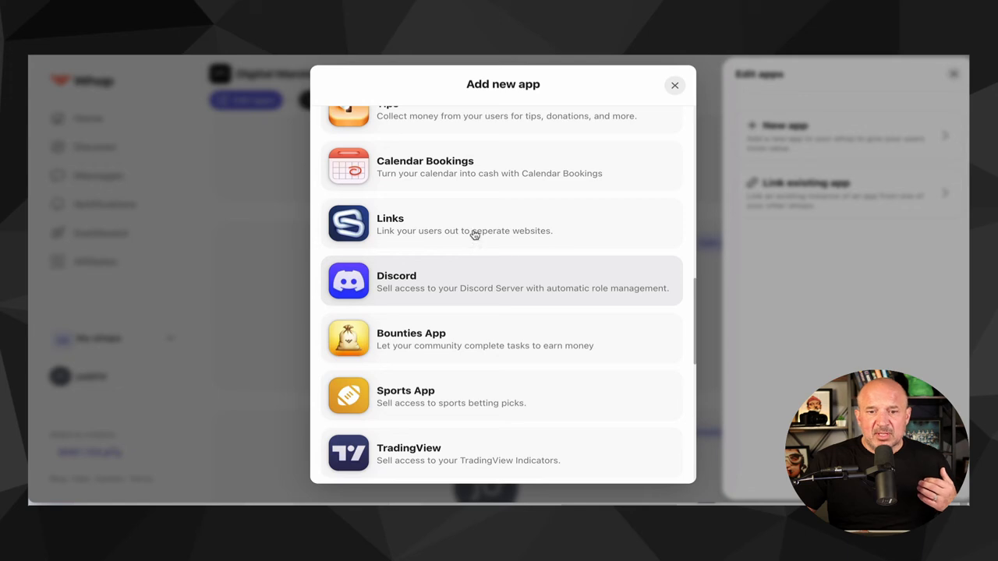
scroll(460, 218, up, 1)
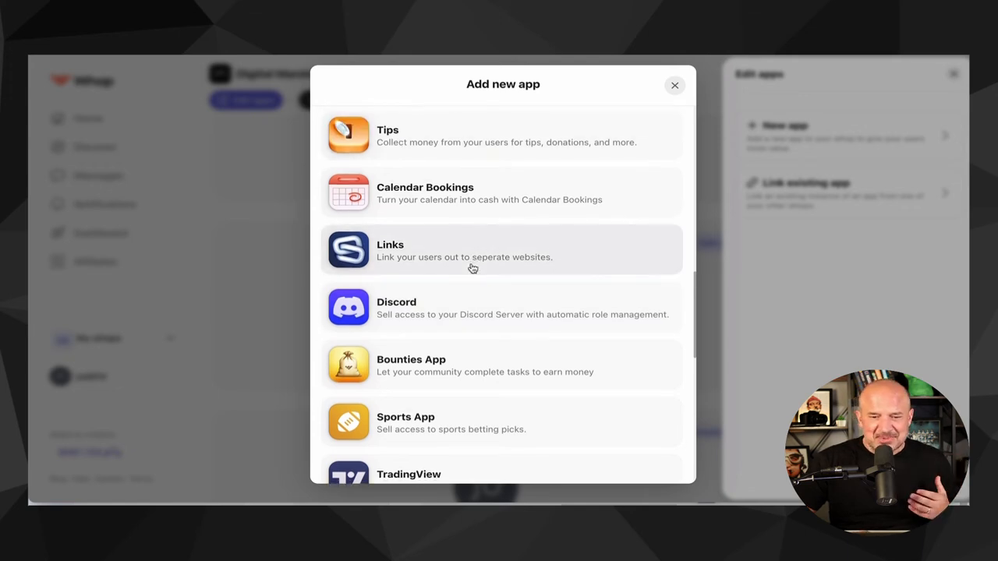
scroll(470, 268, down, 3)
scroll(472, 268, up, 12)
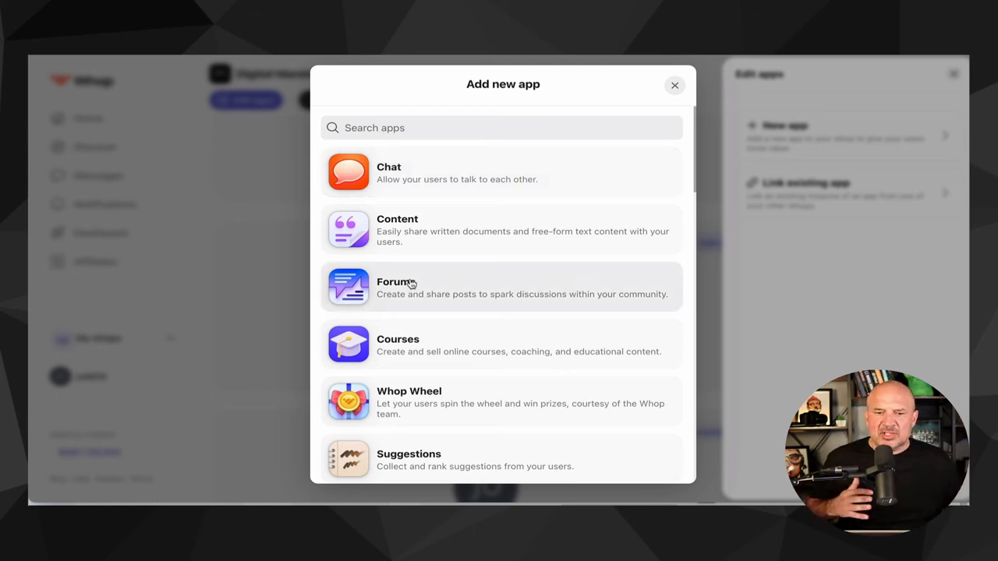
click(419, 350)
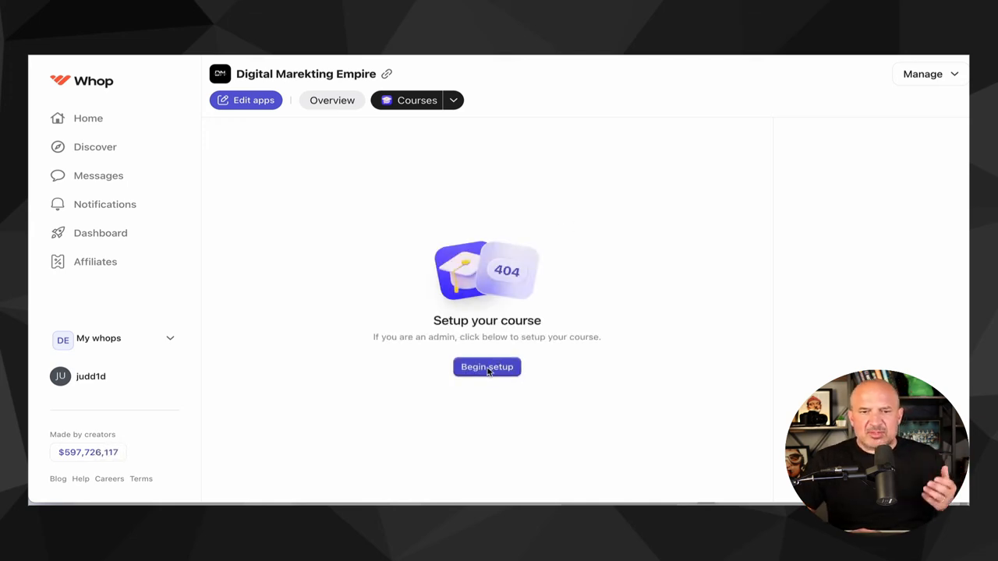
- Begin setting up the course and name it Digital 101
click(455, 102)
click(411, 126)
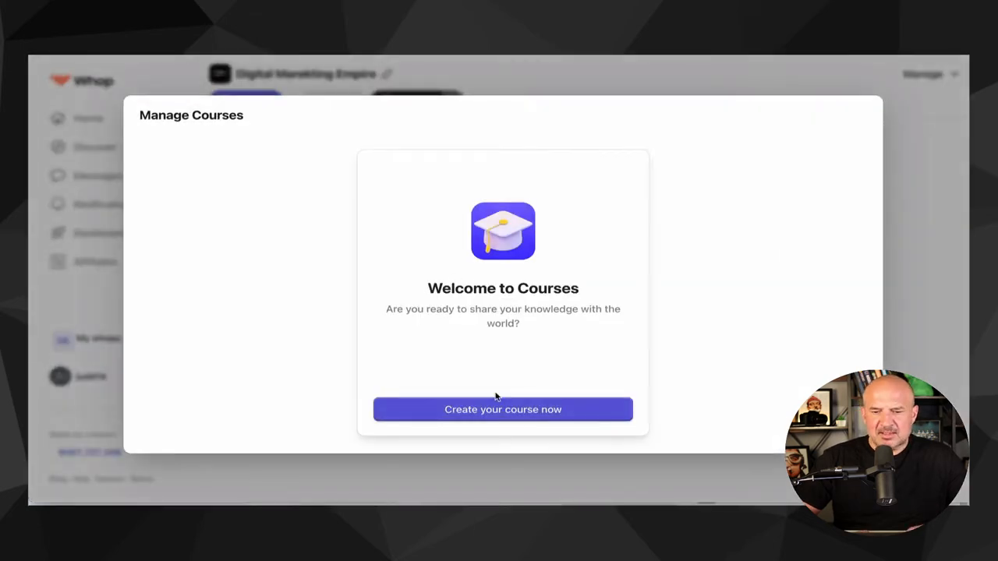
click(493, 413)
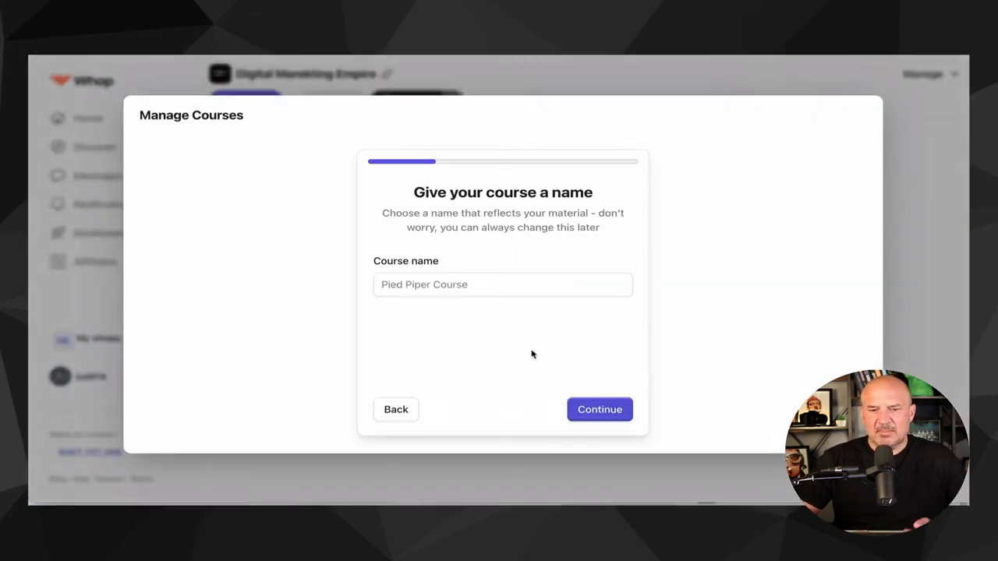
click(436, 287)
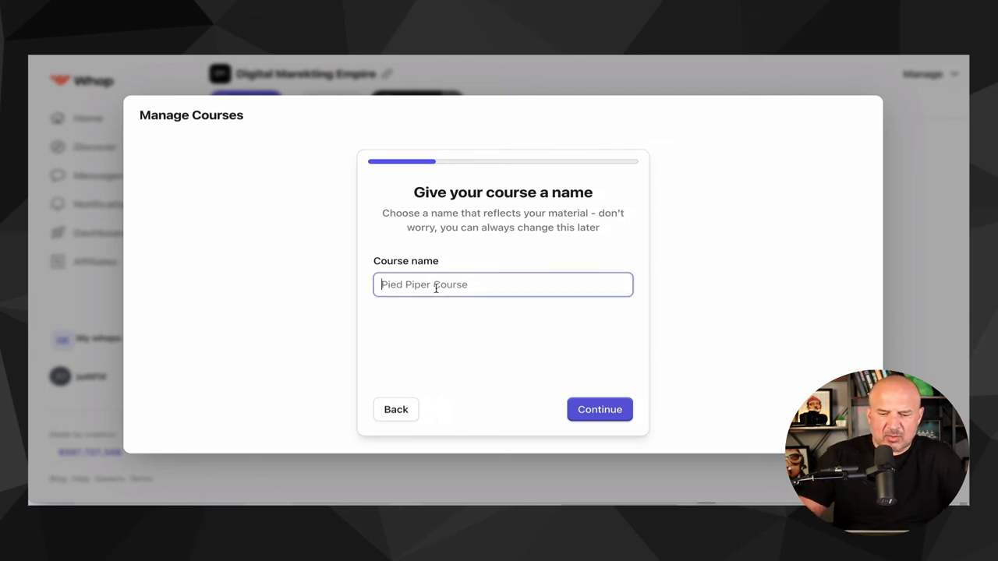
text(Digital)
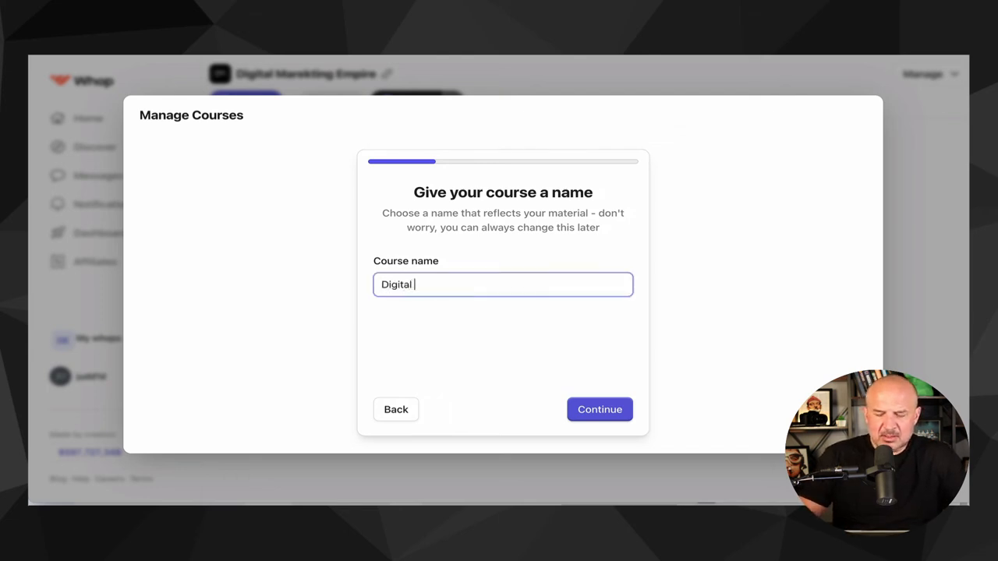
text( 101)
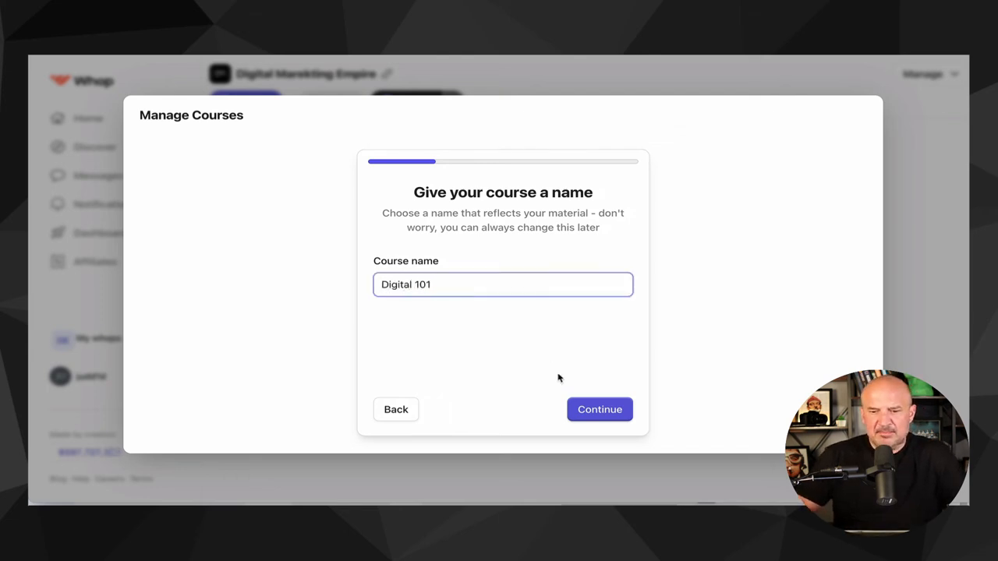
click(592, 407)
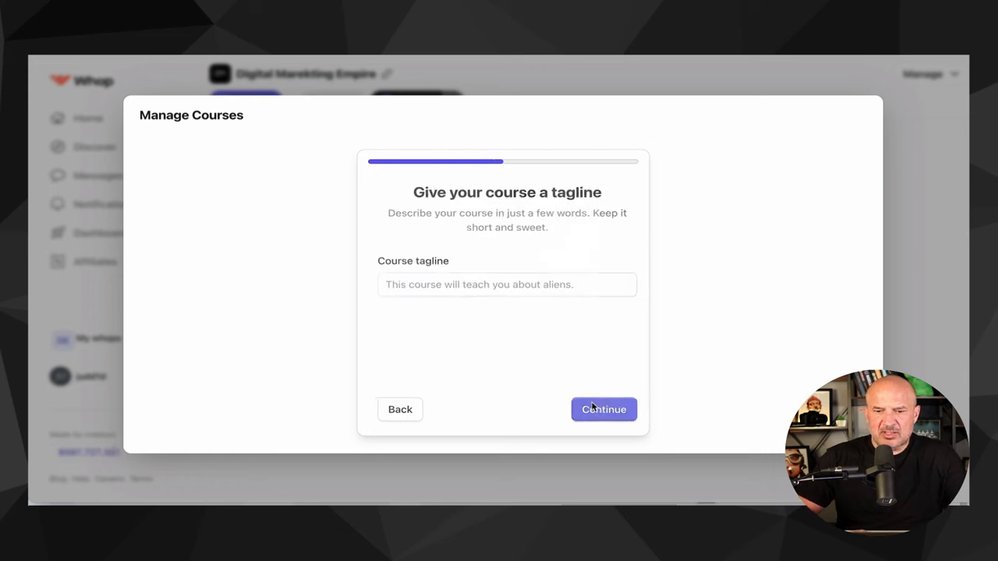
- Set the course tagline to Start Here
click(430, 286)
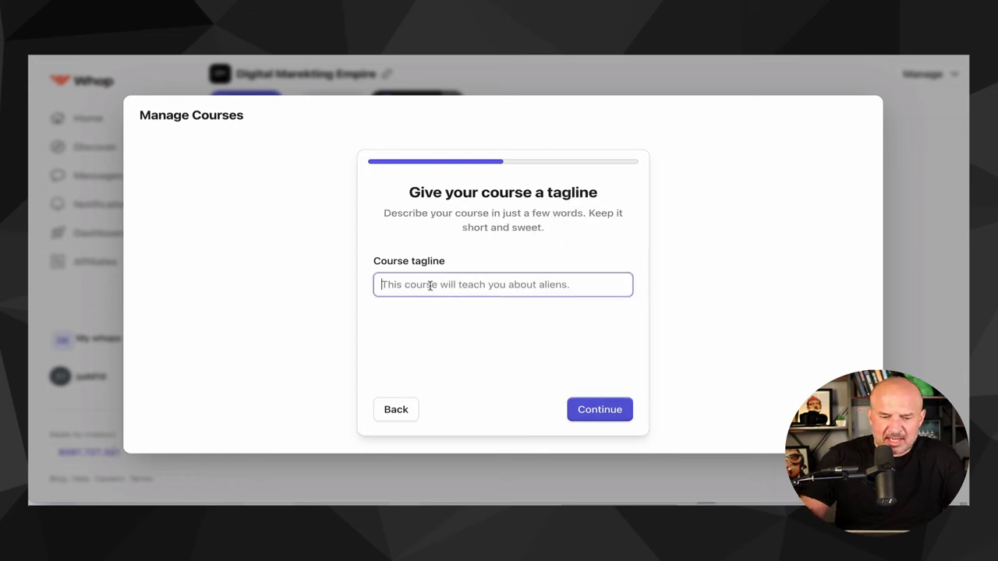
text(Start Here!)
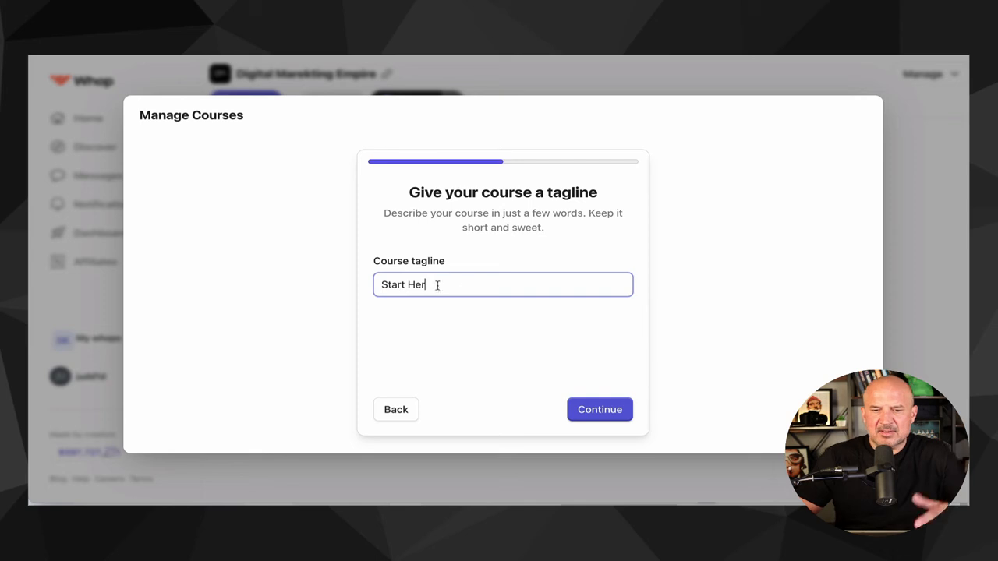
click(592, 410)
- Enter the course description digital marketing training
click(493, 315)
text(dig)
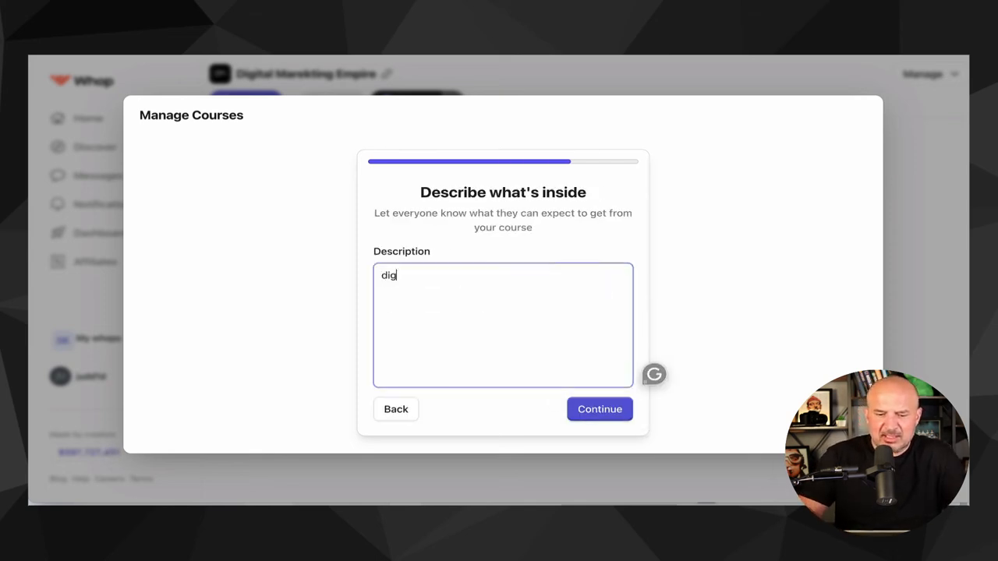
text(ital amrketing train)
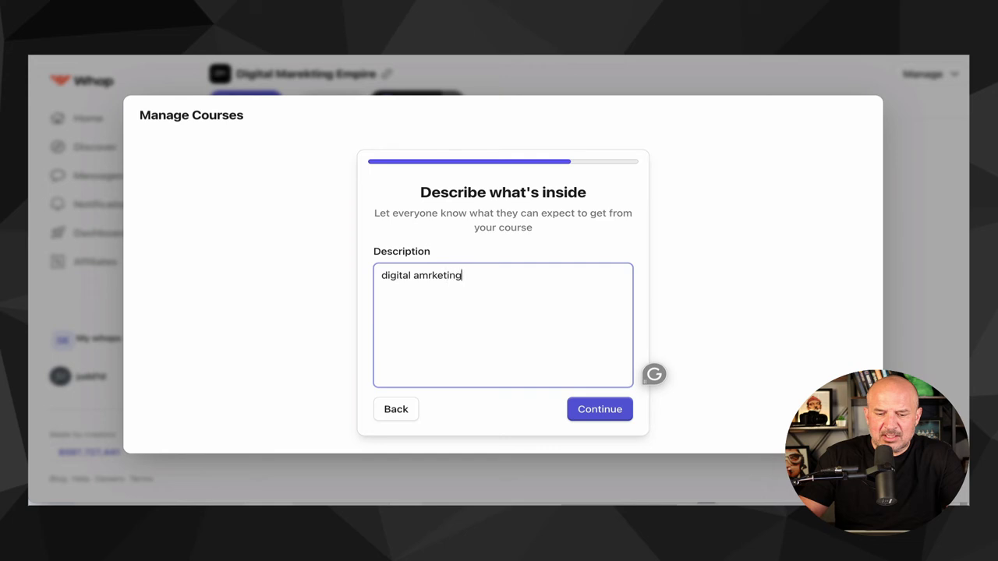
text(ing)
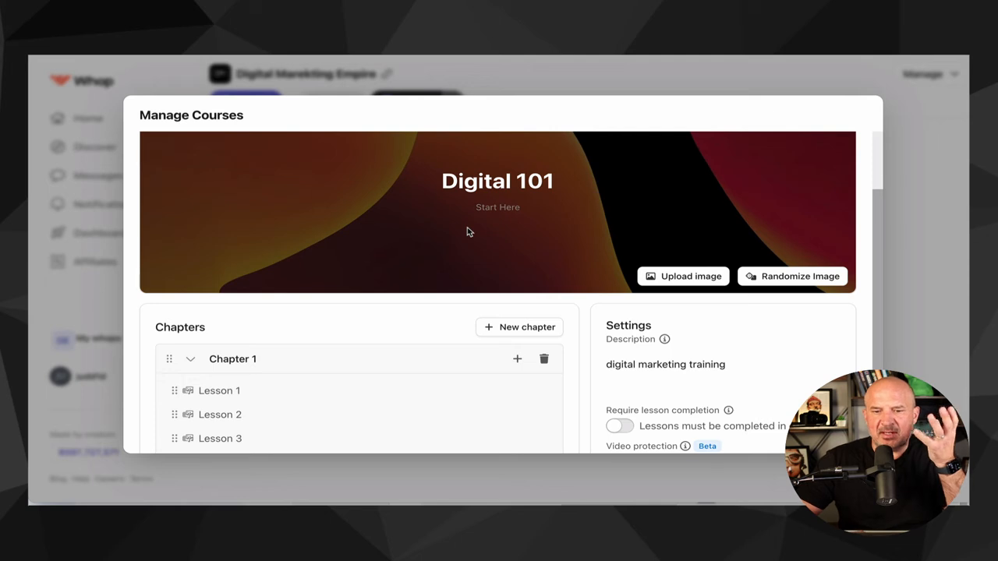
- Add a second chapter to the course below Chapter 1
scroll(466, 227, down, 1)
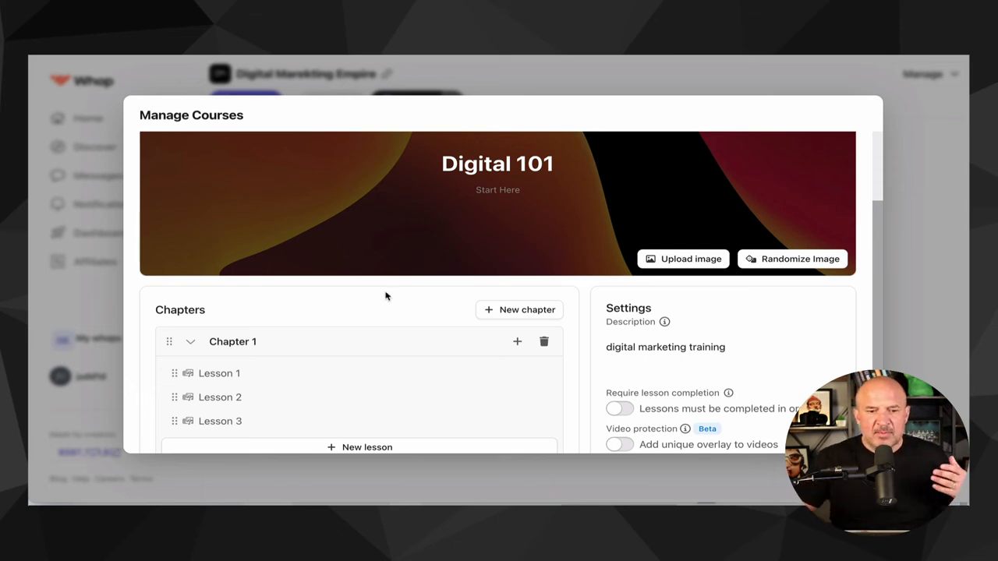
scroll(385, 296, down, 2)
scroll(385, 296, down, 1)
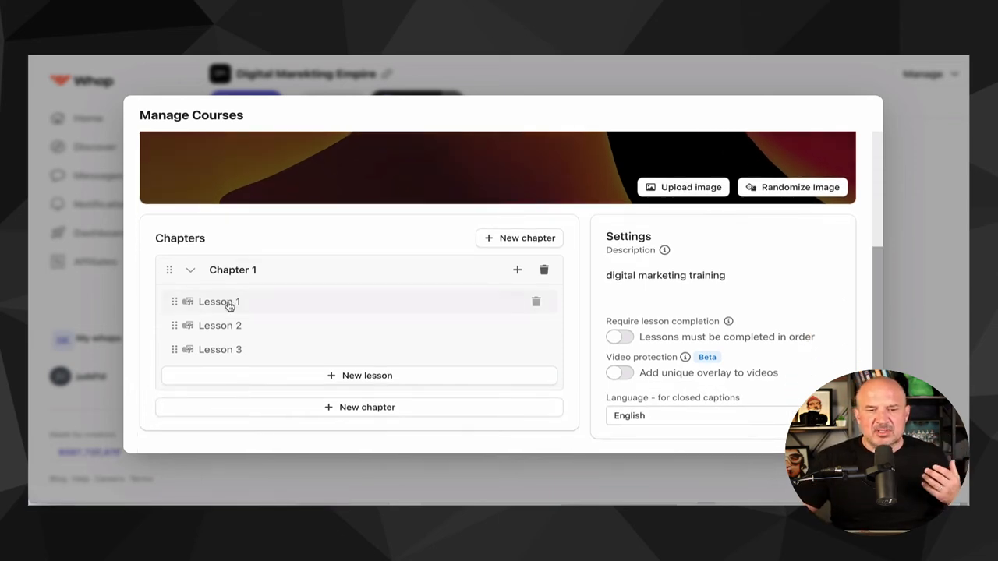
click(231, 269)
double_click(233, 269)
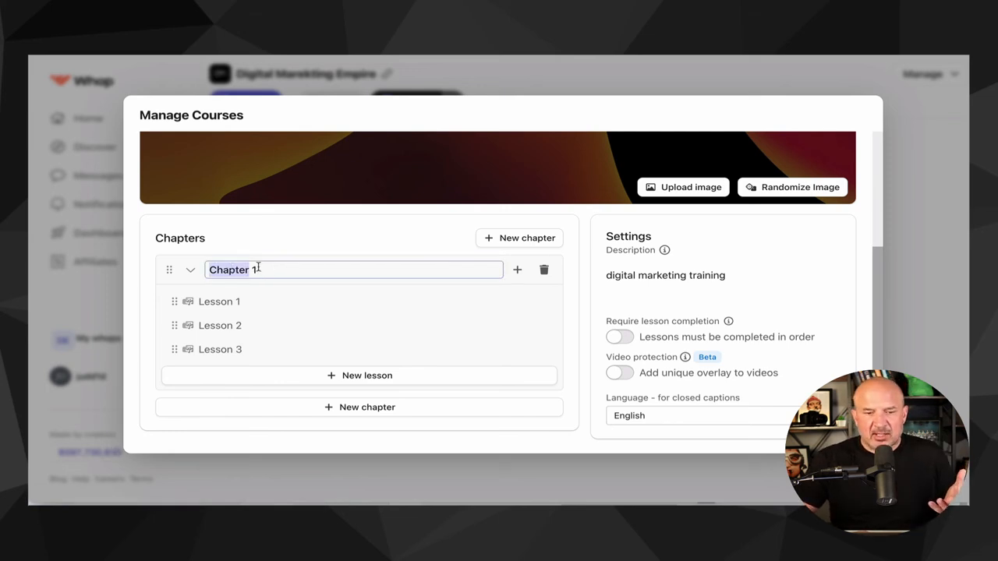
click(261, 269)
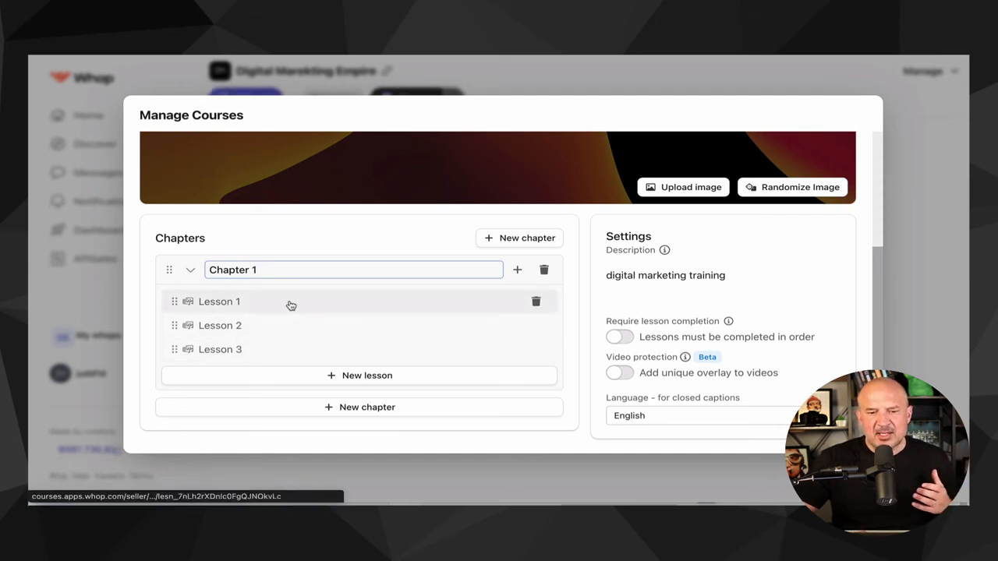
click(348, 407)
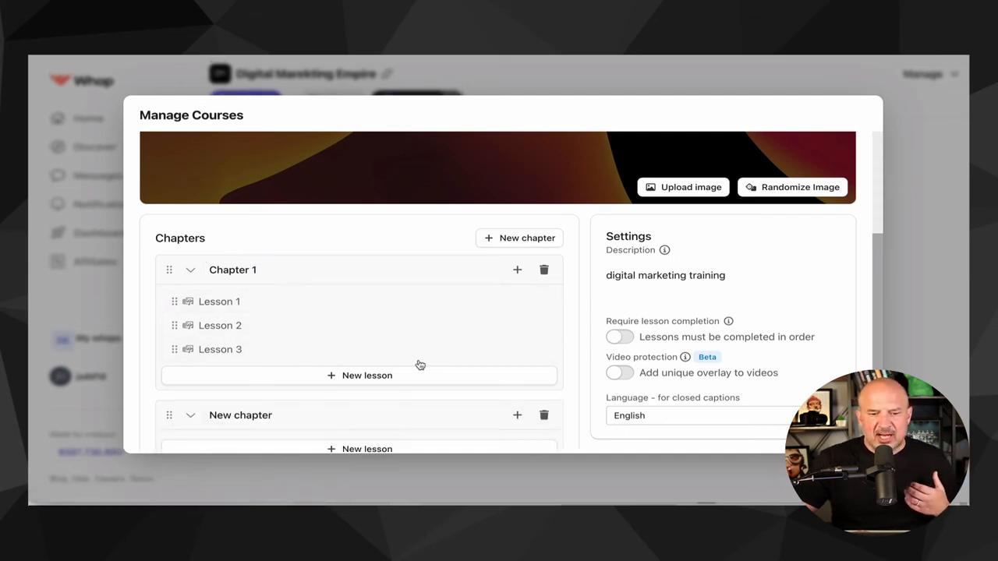
- Rename Chapter 1 to Module 1 - Getting Started
scroll(419, 364, down, 1)
scroll(420, 365, down, 1)
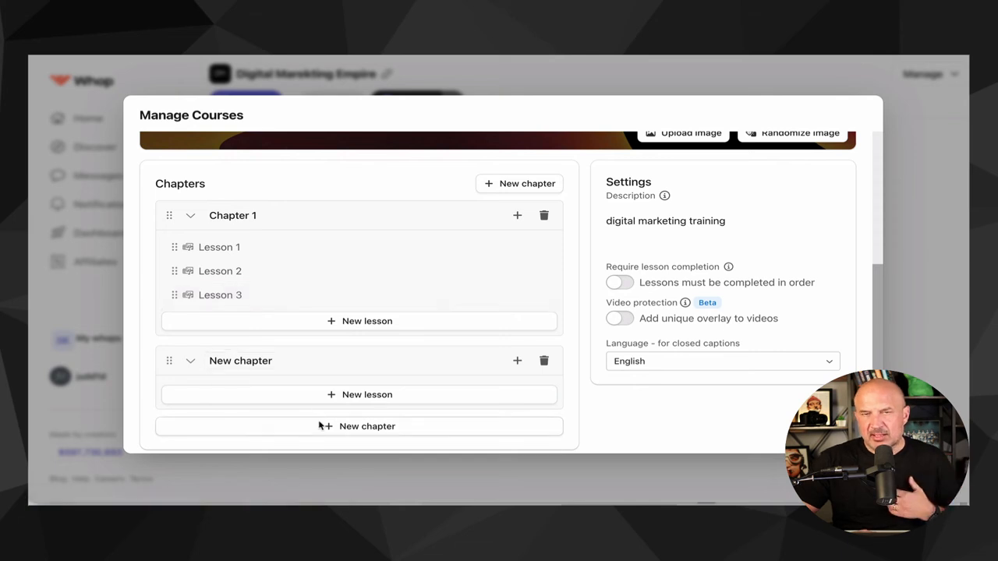
double_click(225, 215)
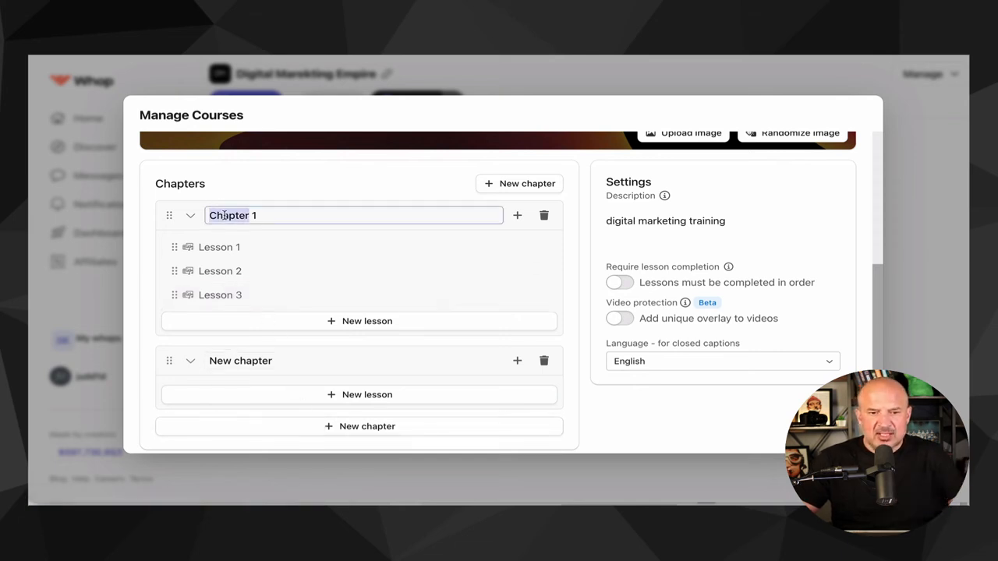
click(278, 216)
drag(269, 214, 190, 215)
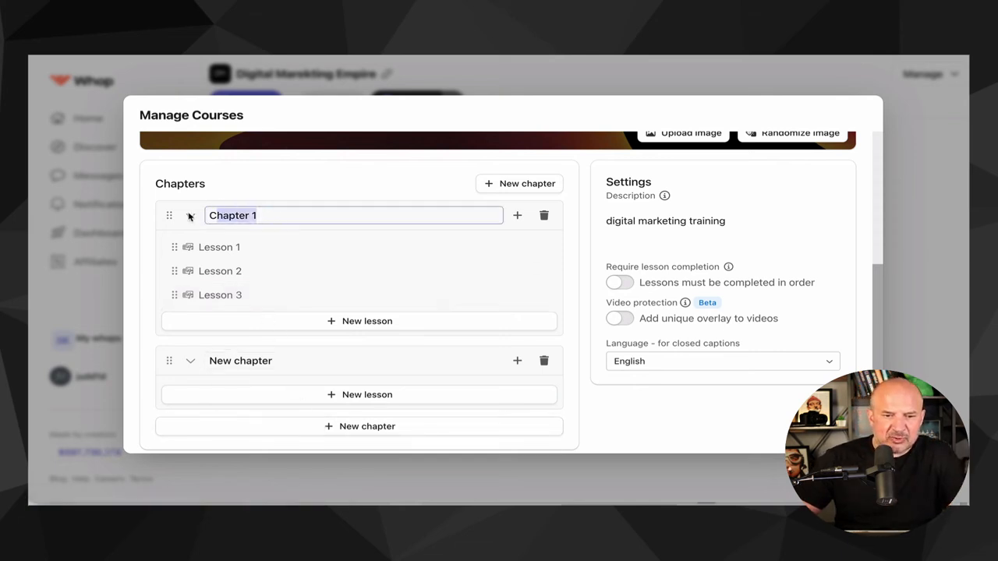
text(Module 1)
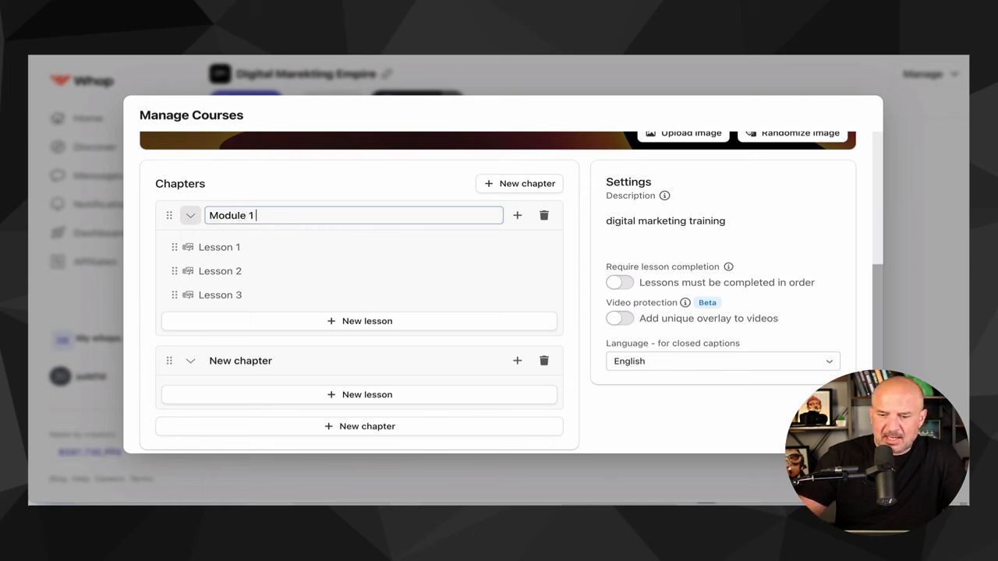
text( - Ge)
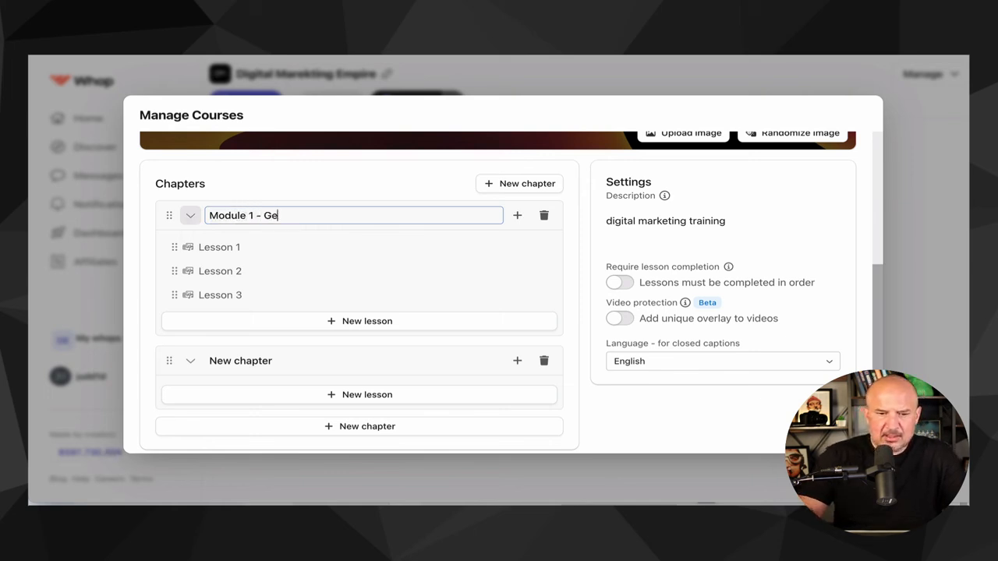
text(tting STarte)
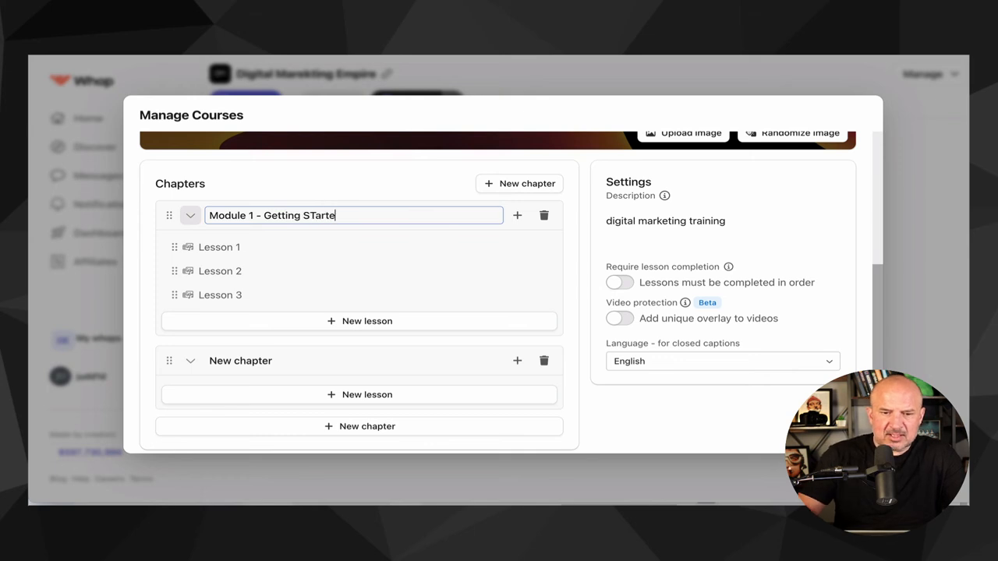
key(BackSpace)
key(BackSpace)
key(BackSpace)
text(tarted)
- Upload the video DIAD Training 1 - Welcome .mp4 to Lesson 1
click(219, 247)
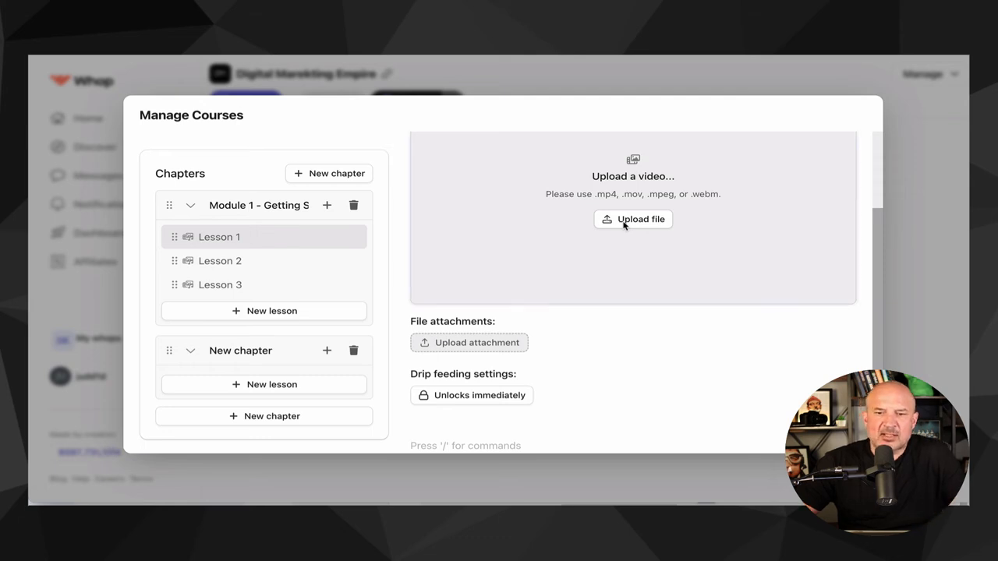
click(623, 222)
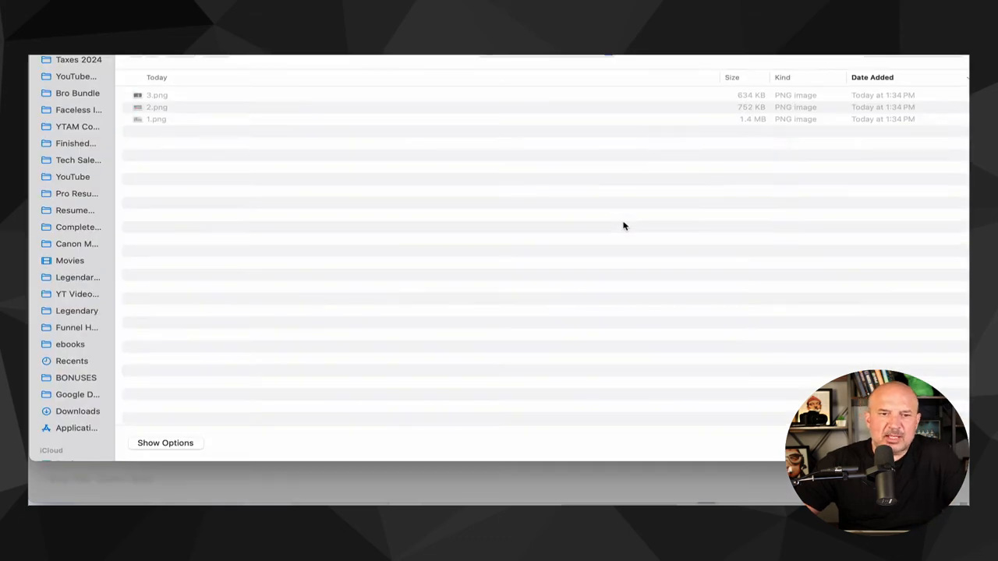
click(91, 80)
scroll(222, 341, down, 2)
scroll(222, 342, down, 8)
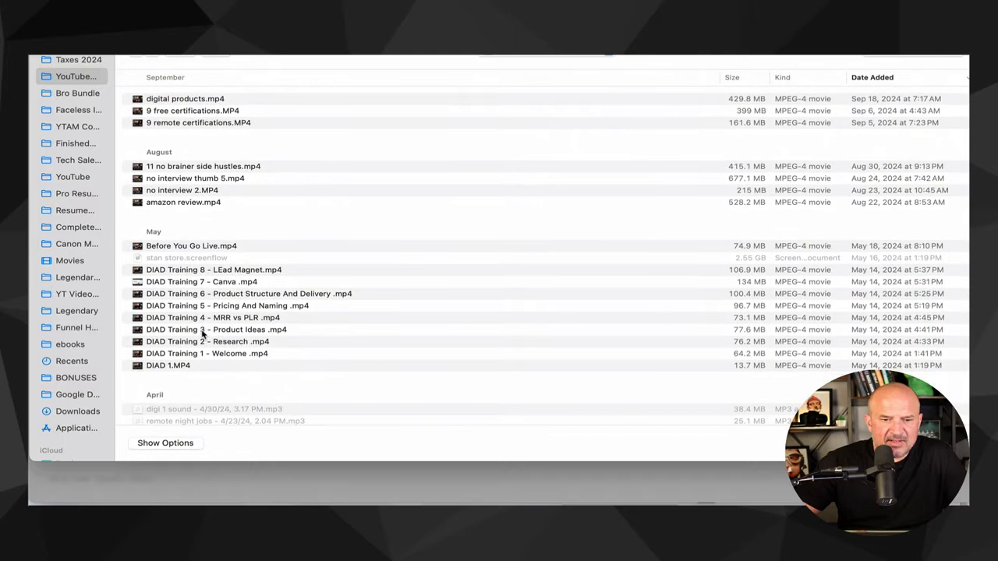
double_click(205, 355)
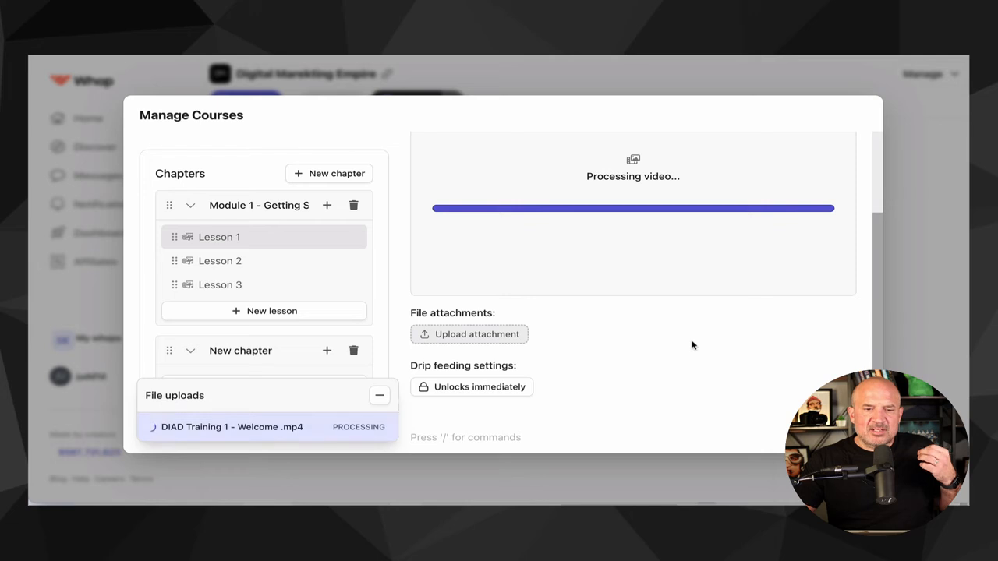
- Review the uploaded Lesson 1 video, close the course manager and look over the Digital 101 course page
scroll(692, 345, up, 3)
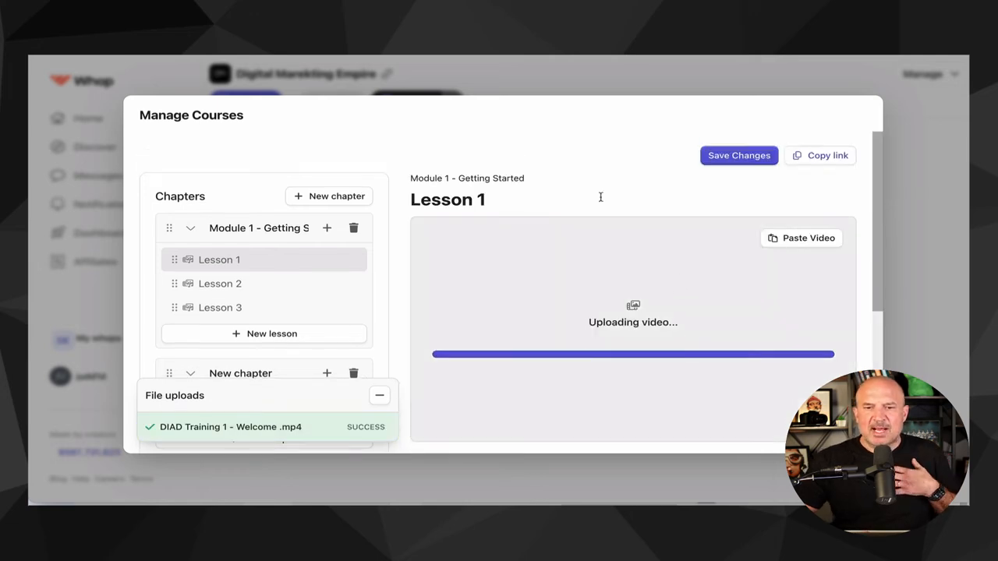
scroll(572, 280, down, 1)
scroll(575, 279, down, 5)
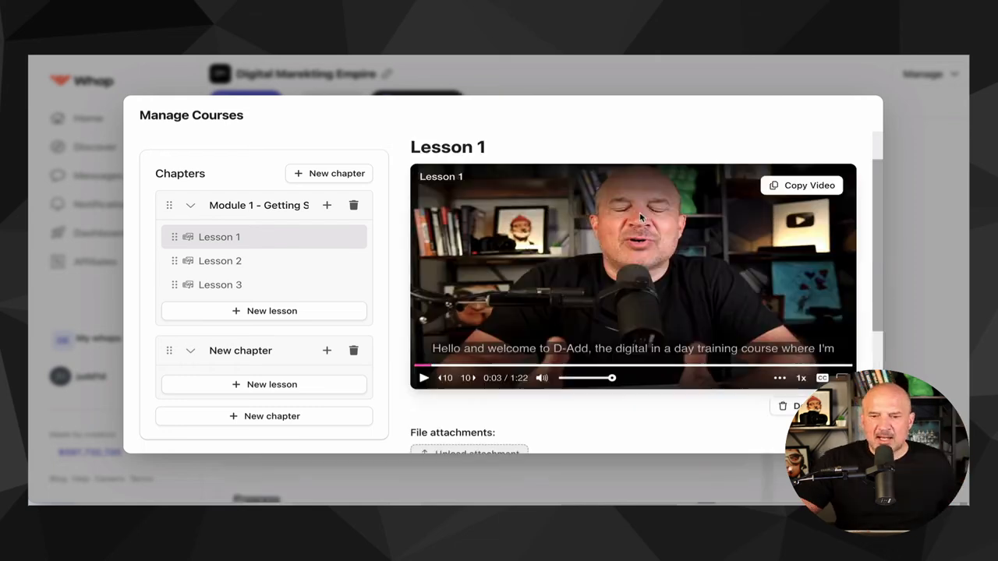
scroll(608, 364, down, 5)
click(442, 350)
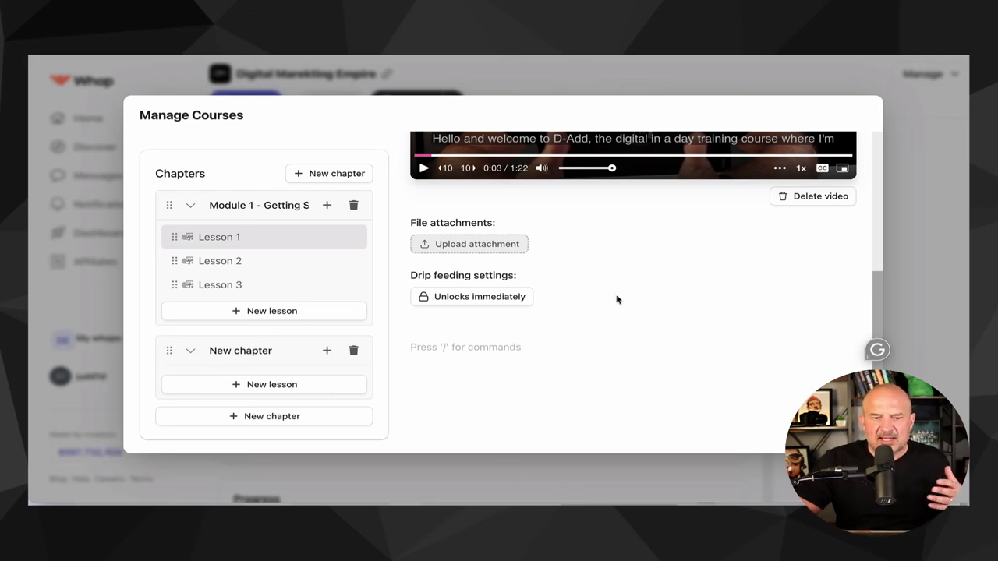
click(906, 129)
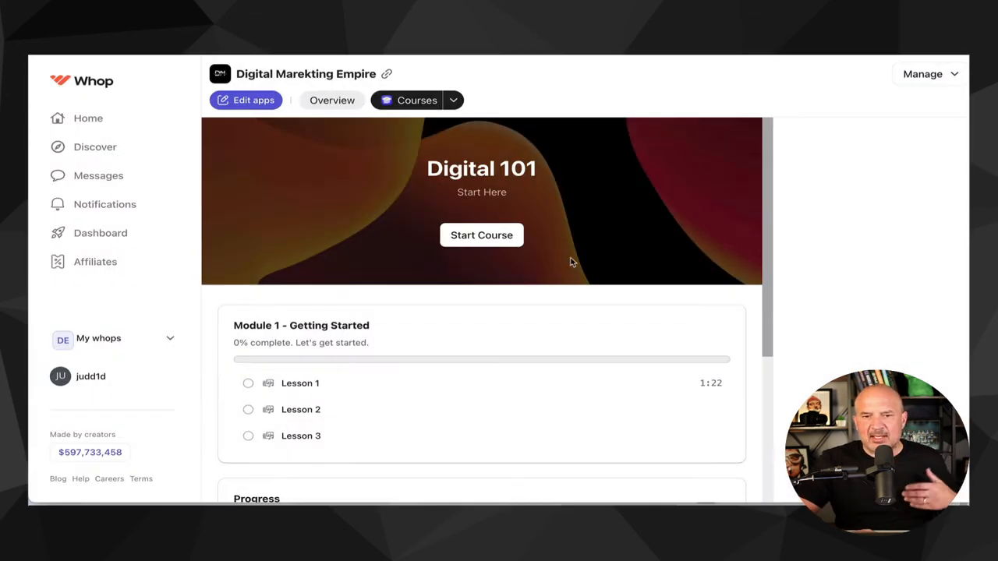
scroll(463, 358, down, 5)
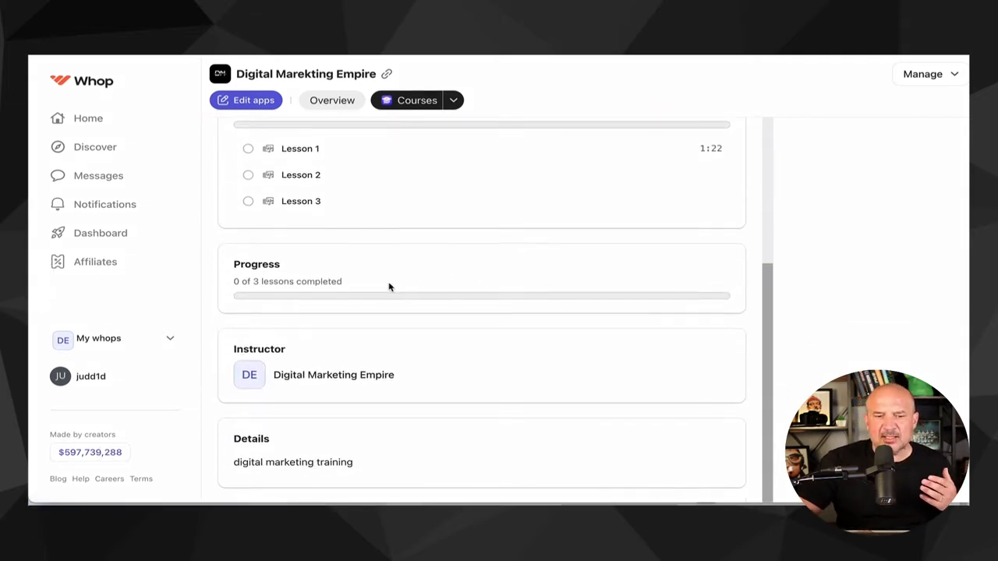
scroll(385, 376, up, 5)
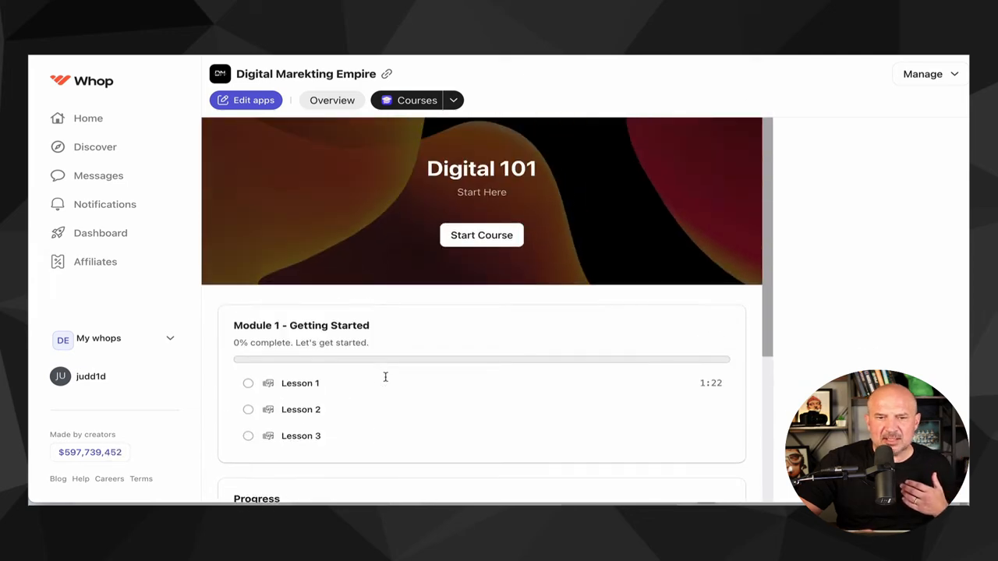
- Add a Chat app to the whop
click(251, 102)
click(787, 127)
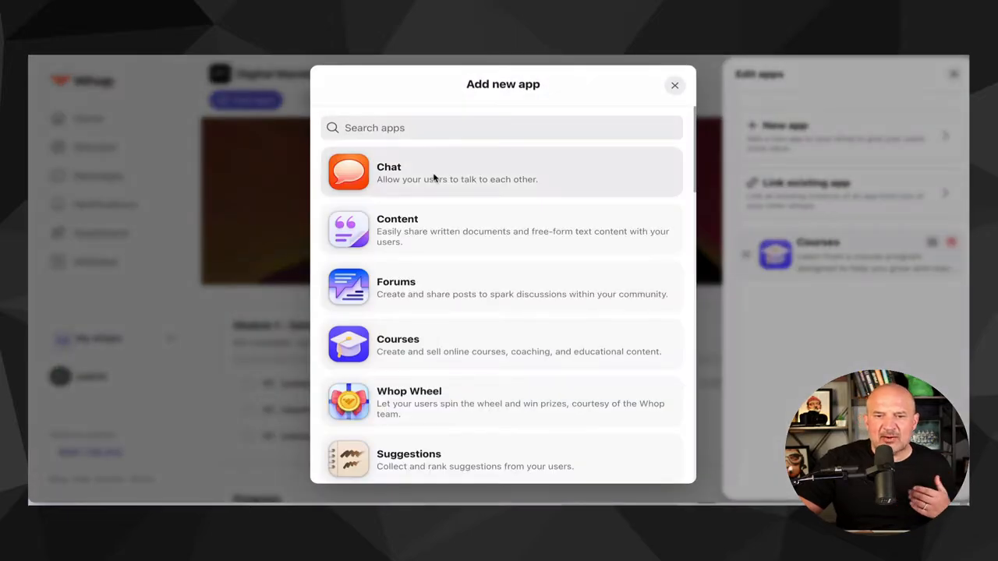
click(434, 178)
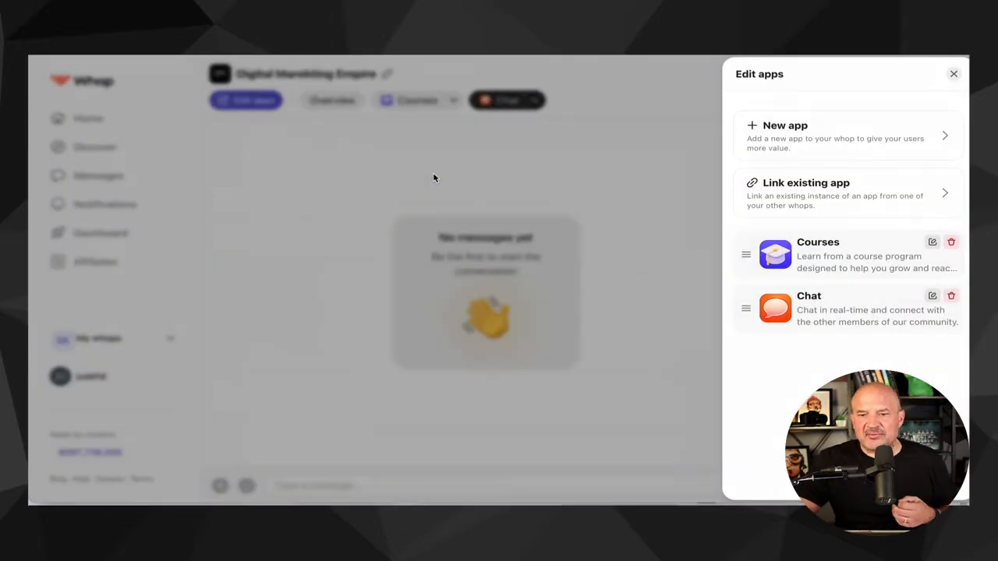
click(605, 224)
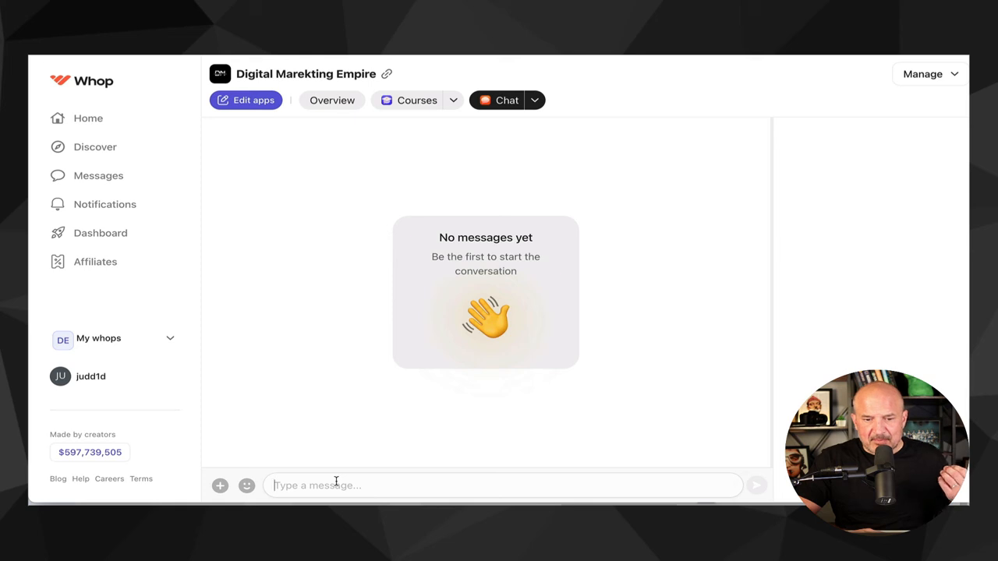
- Send the message test the chat in the Chat app
text(test the chat)
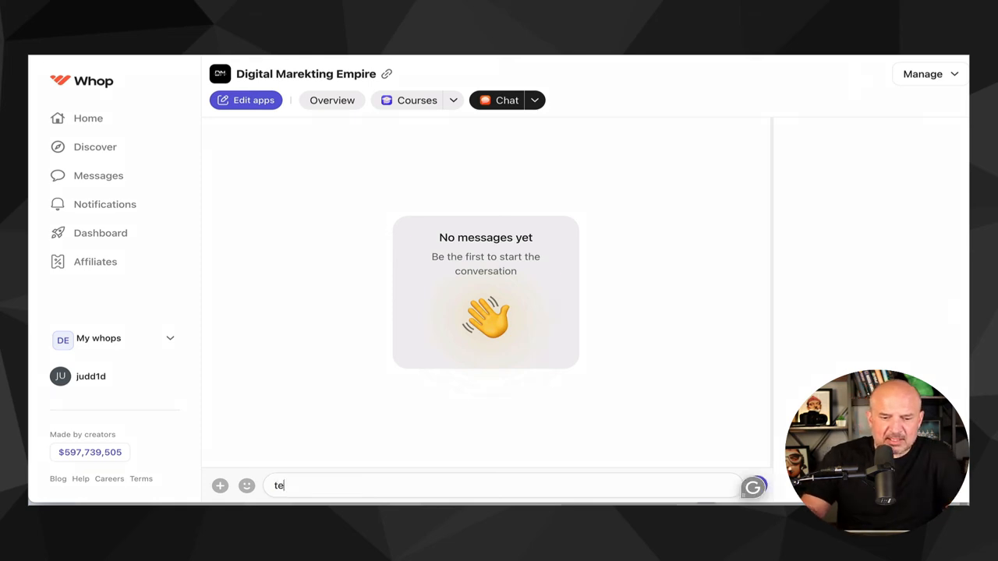
key(Return)
click(535, 100)
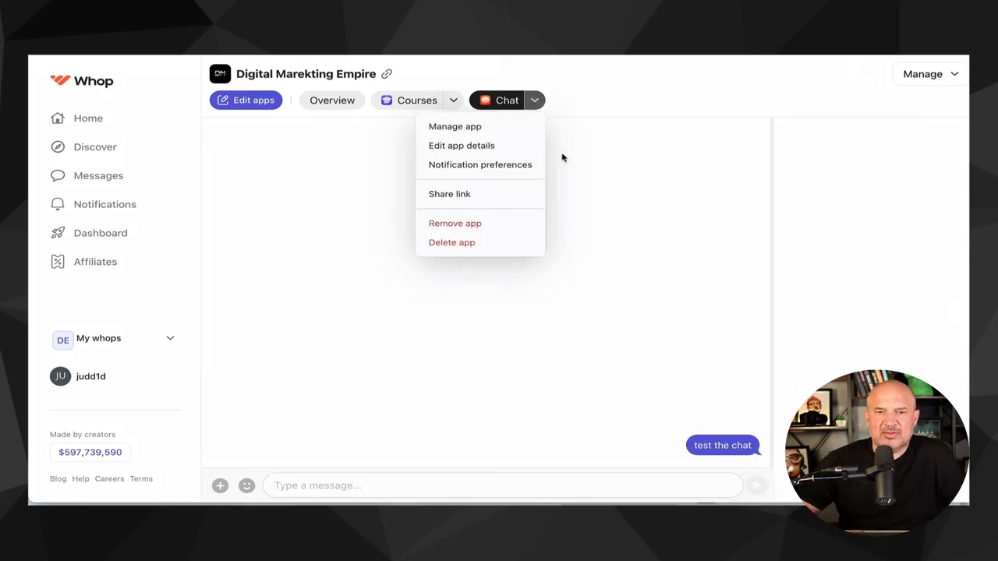
click(390, 181)
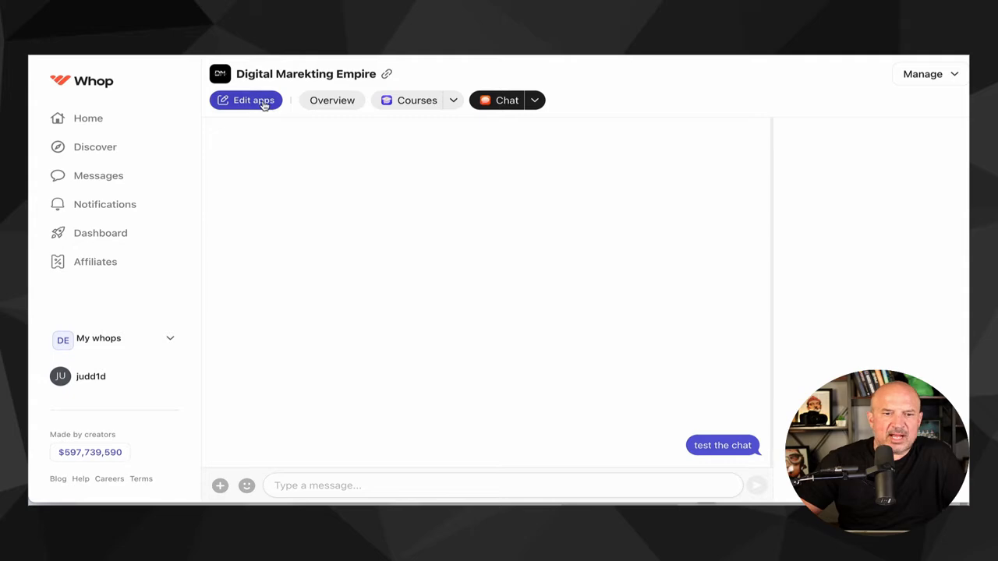
- Add a Forums app to the whop
click(262, 101)
click(786, 131)
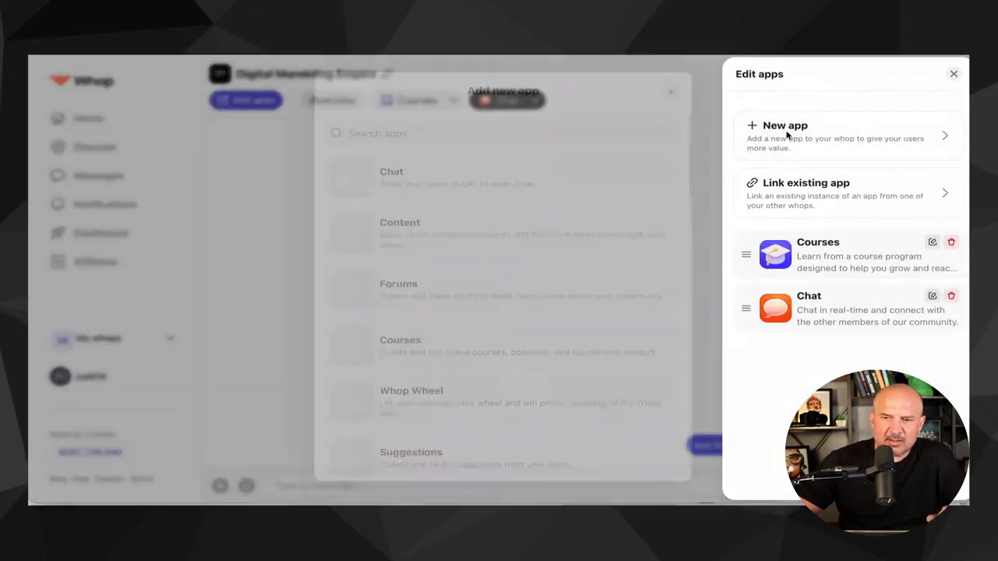
click(422, 294)
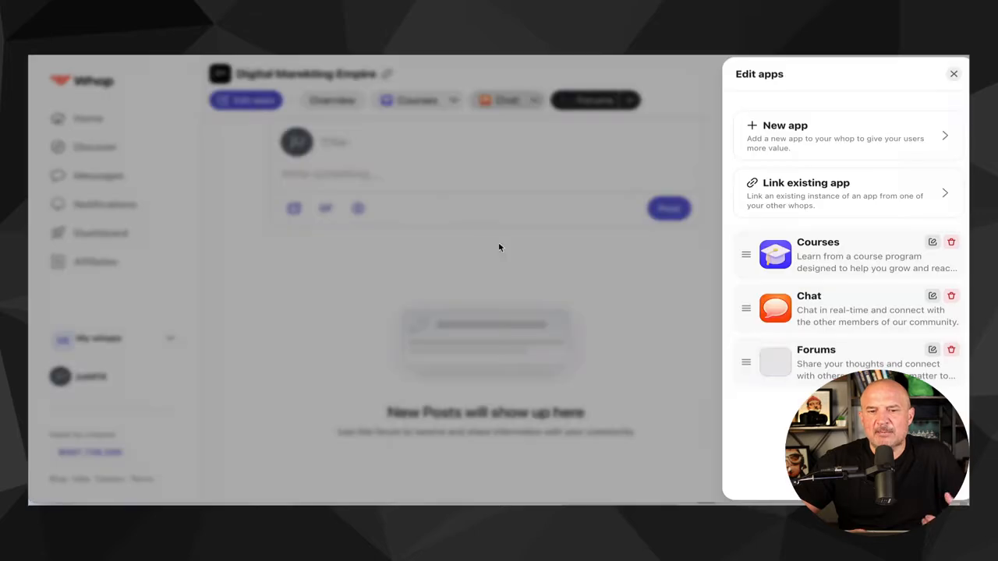
click(381, 166)
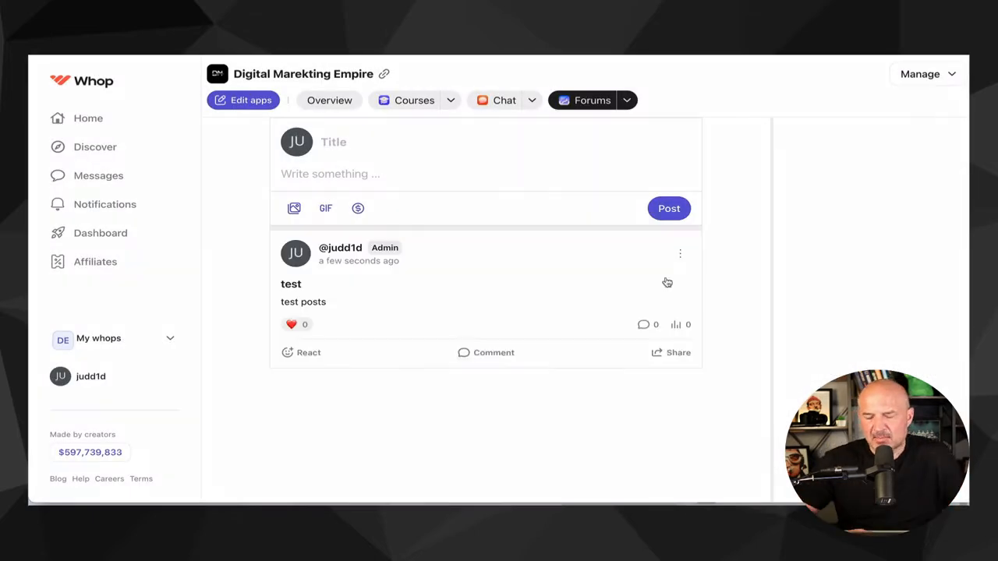
click(432, 105)
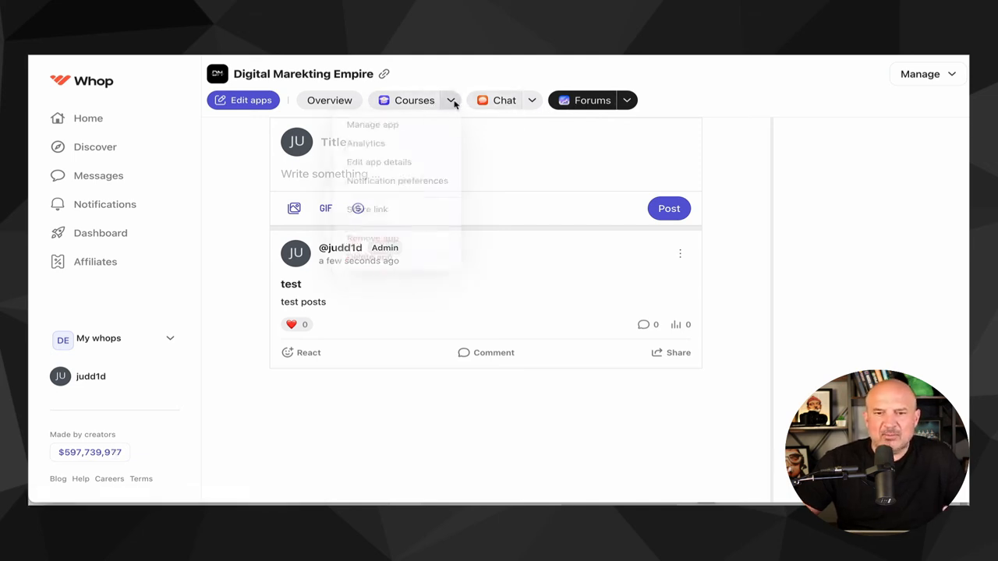
click(451, 100)
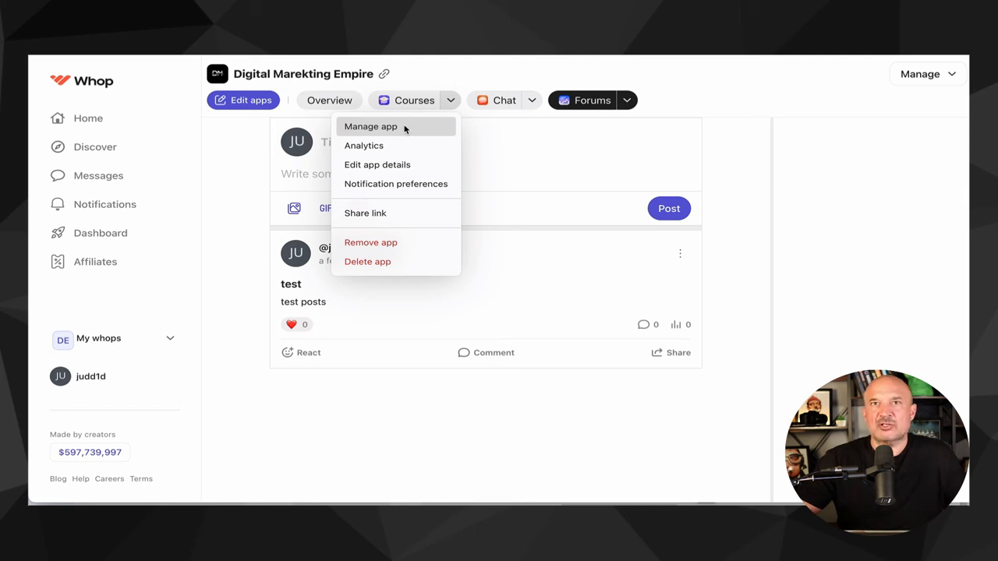
click(234, 148)
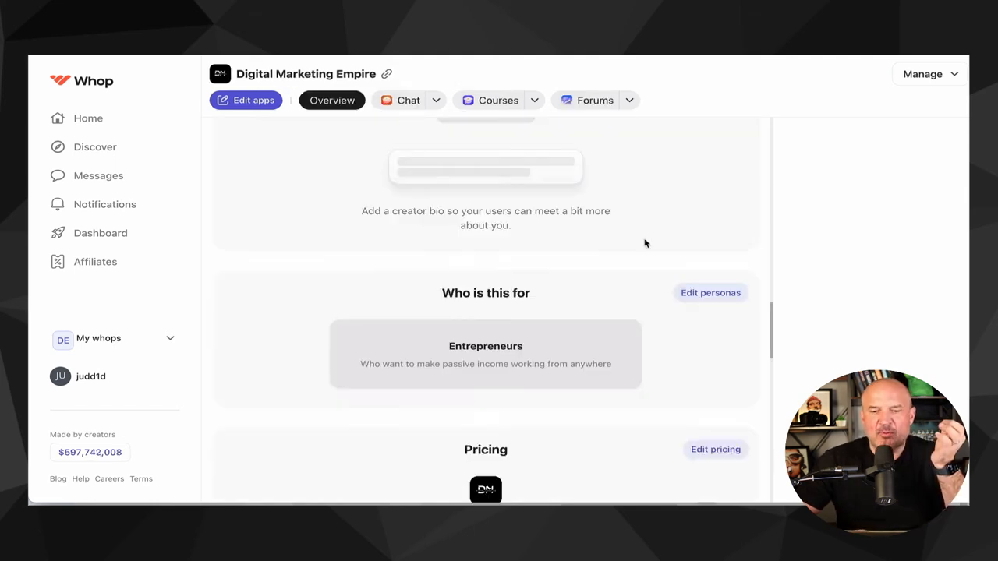
- Start adding a new paid, single-payment pricing option in the overview's pricing editor
scroll(644, 243, up, 1)
scroll(644, 243, down, 4)
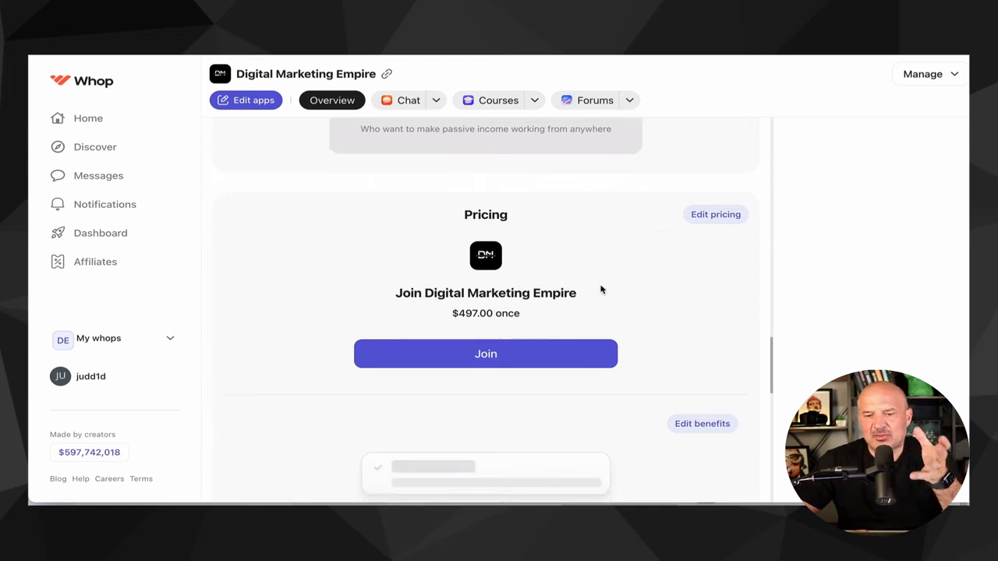
click(712, 217)
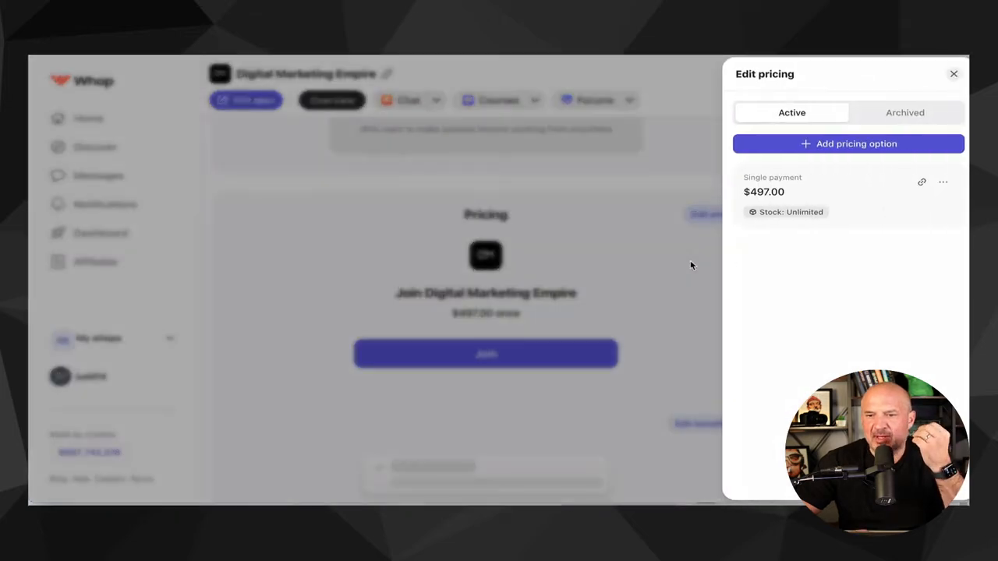
click(843, 144)
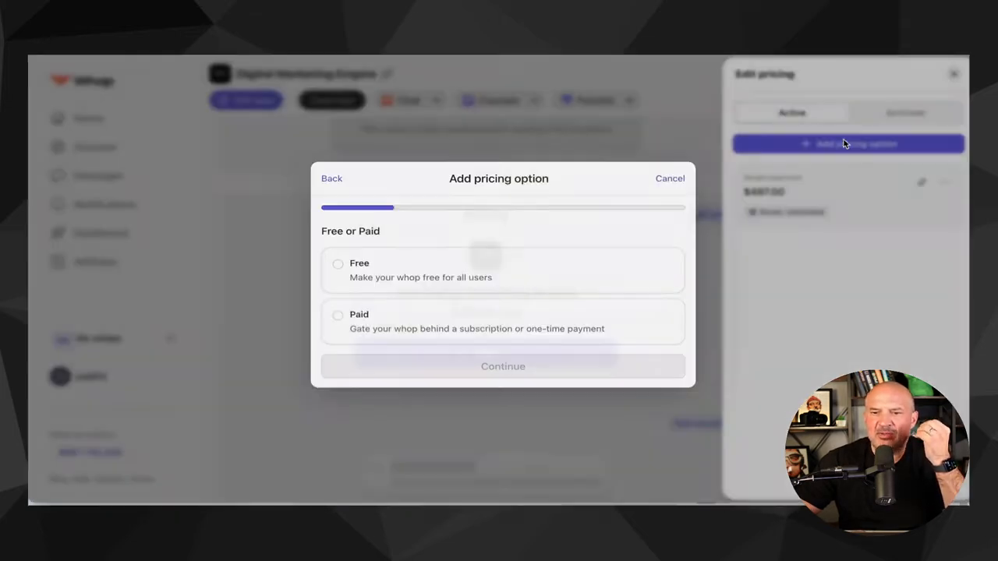
click(401, 285)
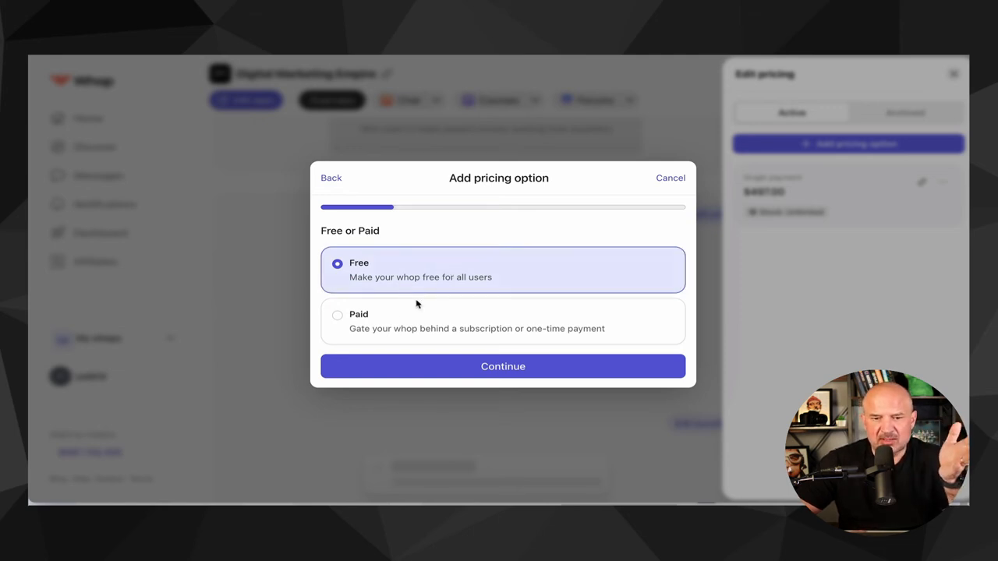
click(398, 324)
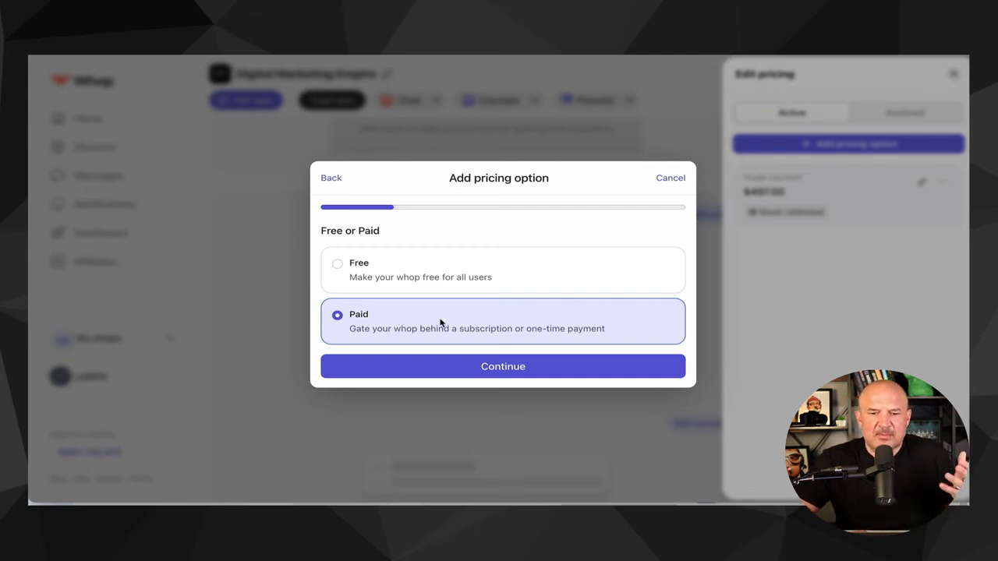
click(474, 365)
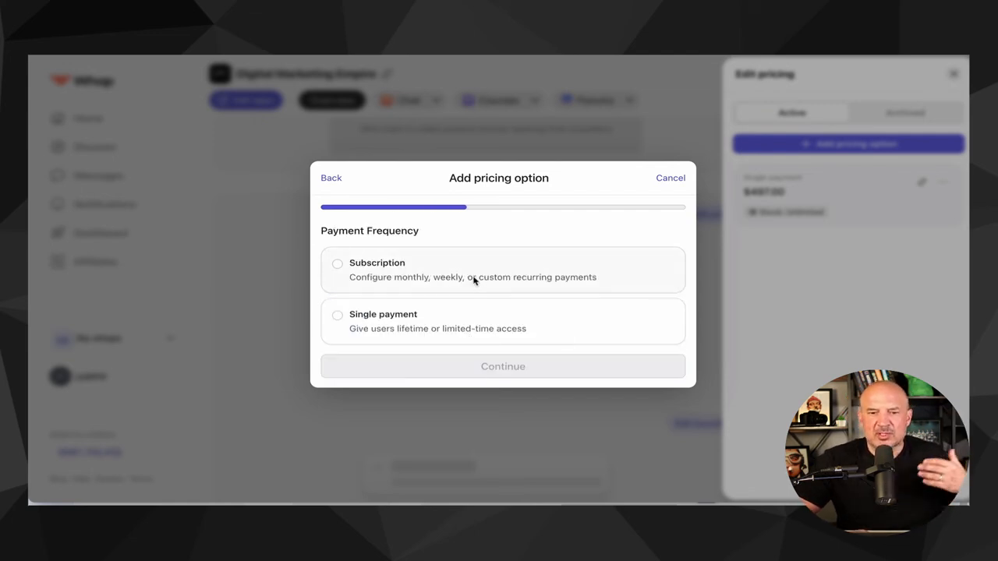
click(392, 274)
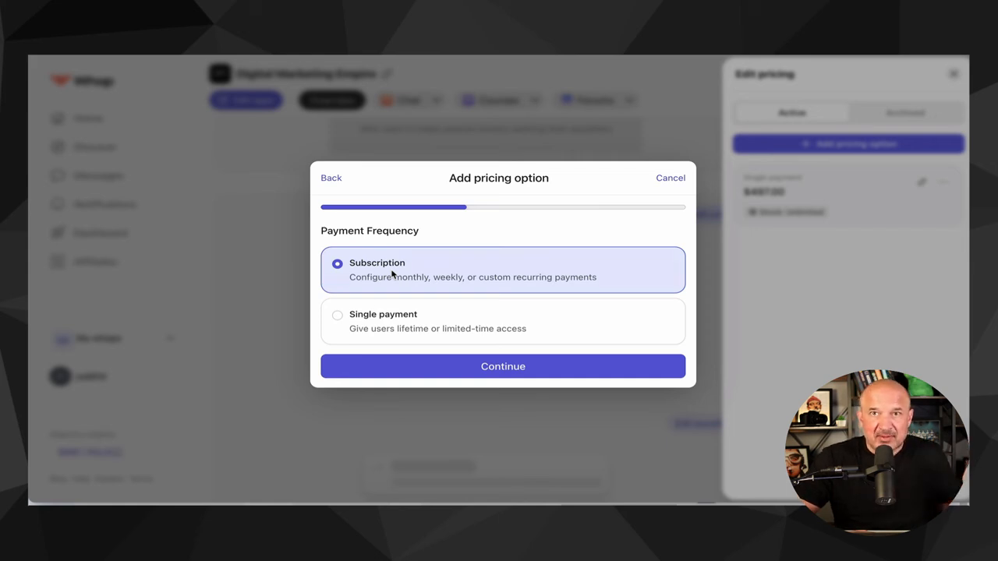
click(368, 324)
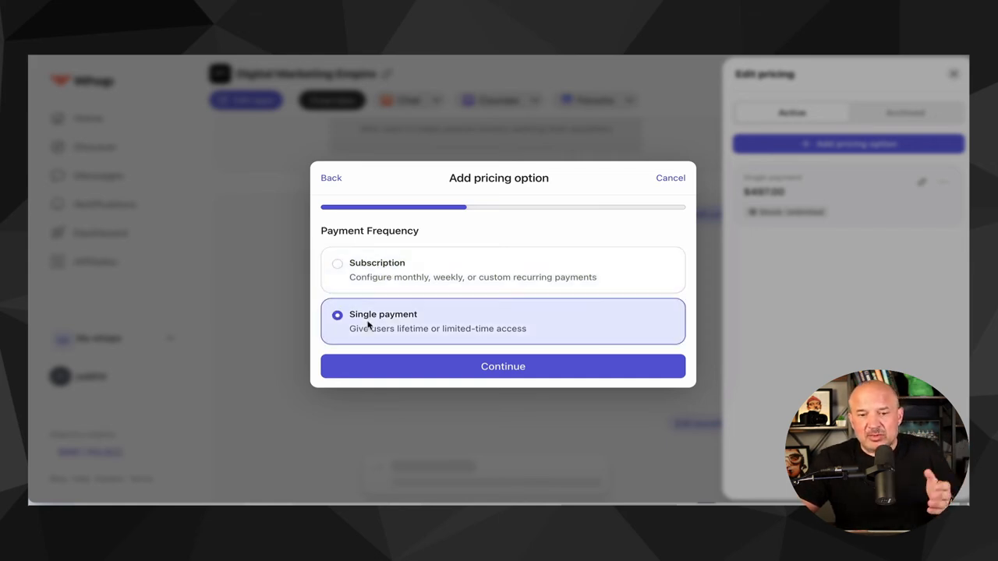
click(459, 368)
- Set the one-time price to 500 USD with unlimited stock, save the pricing option and close the editor
click(429, 226)
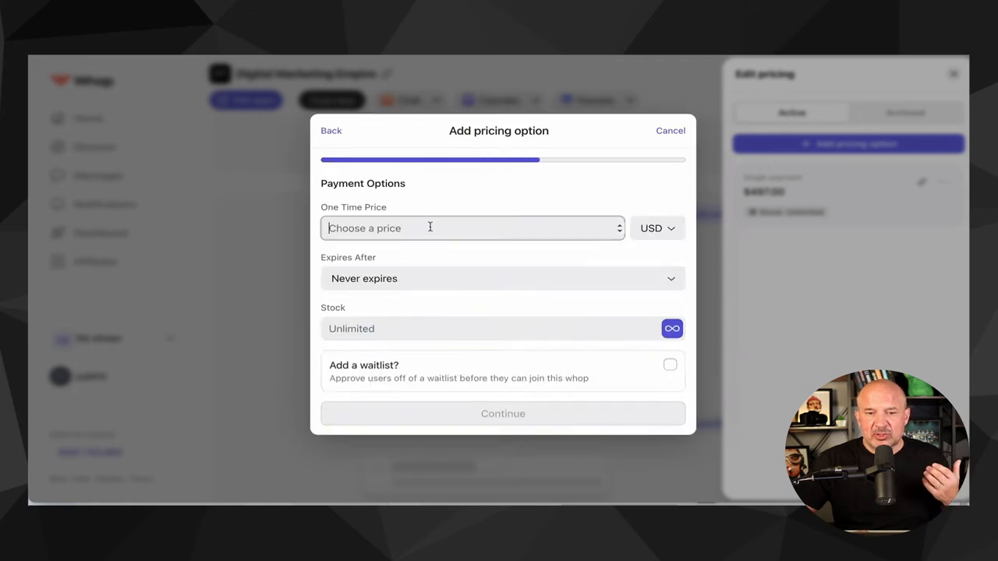
text(500)
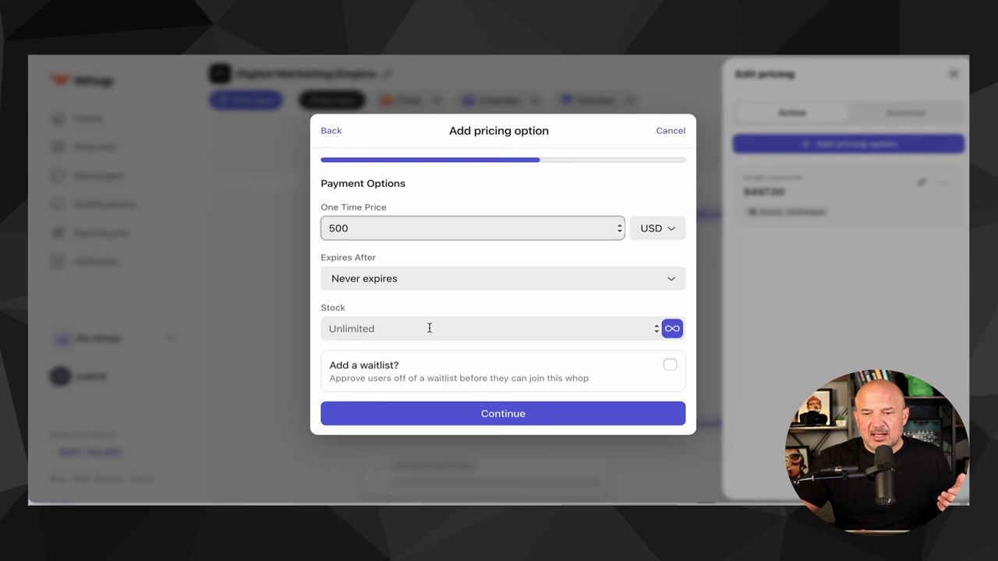
click(491, 328)
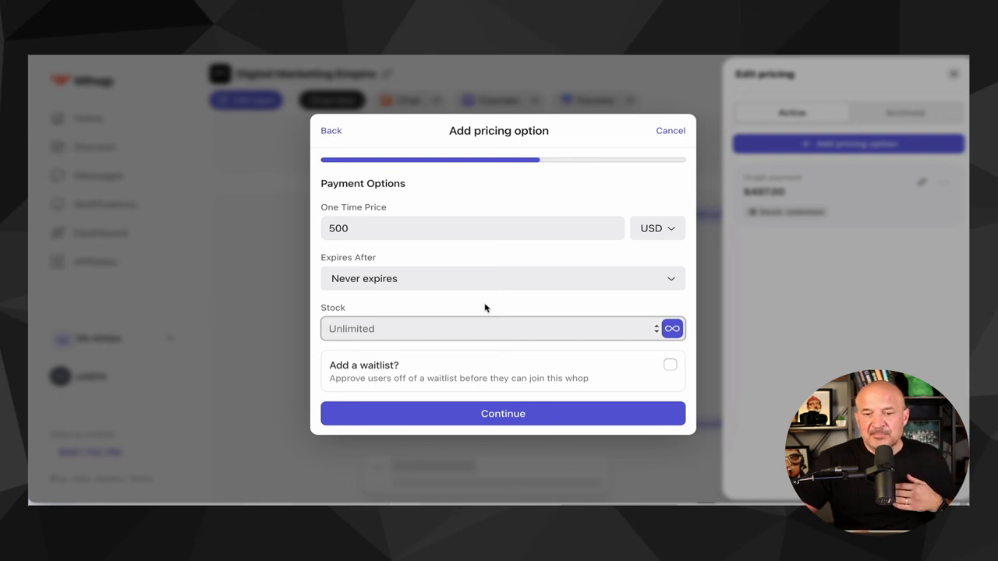
click(670, 366)
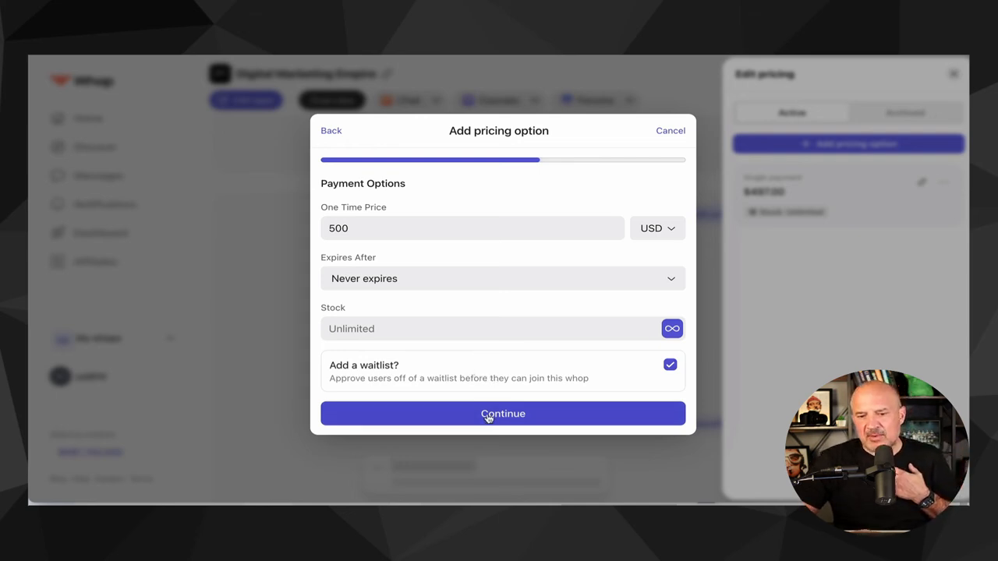
click(672, 367)
click(558, 413)
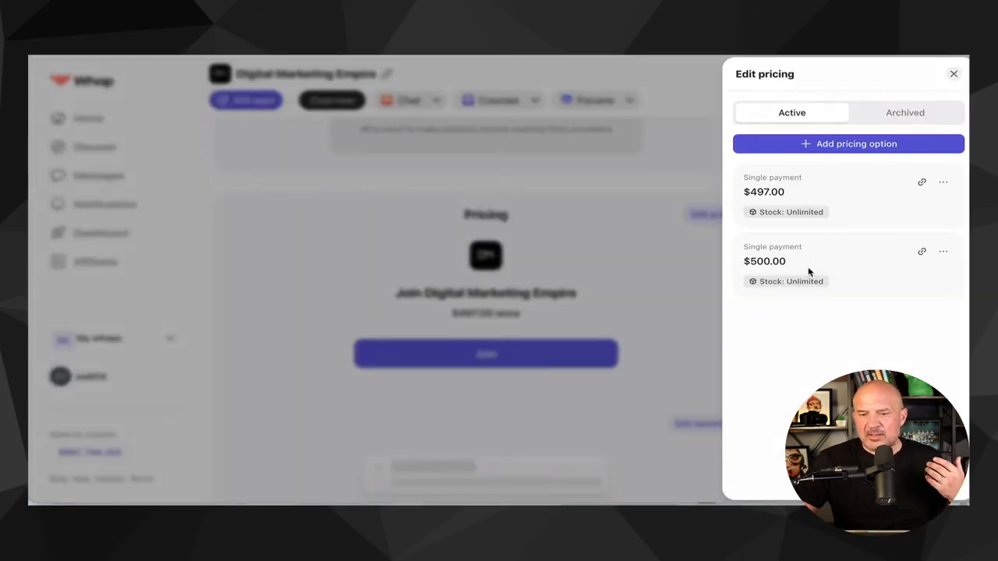
click(662, 291)
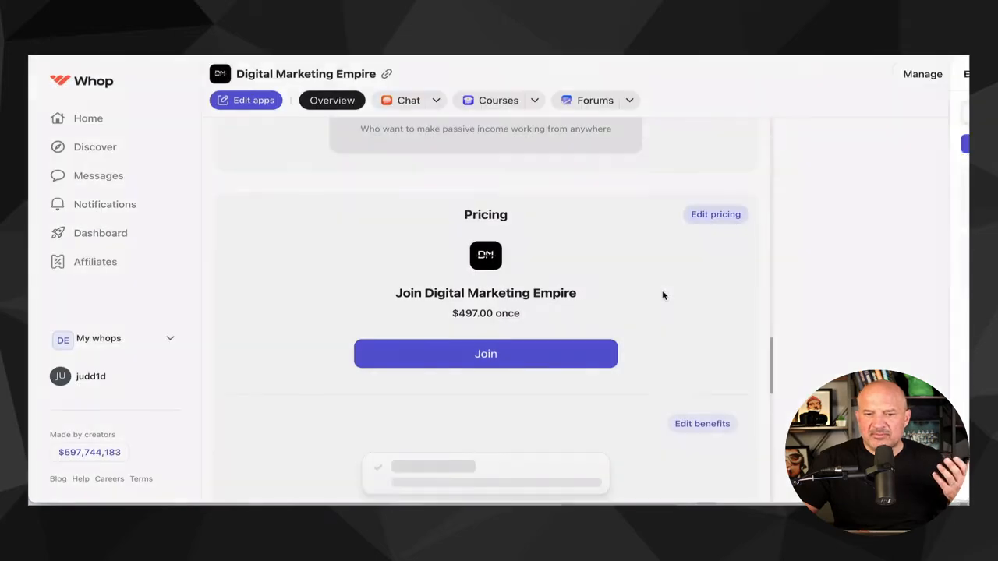
- Look over the benefits and frequently asked questions sections of the overview page
scroll(655, 336, down, 1)
scroll(655, 337, down, 3)
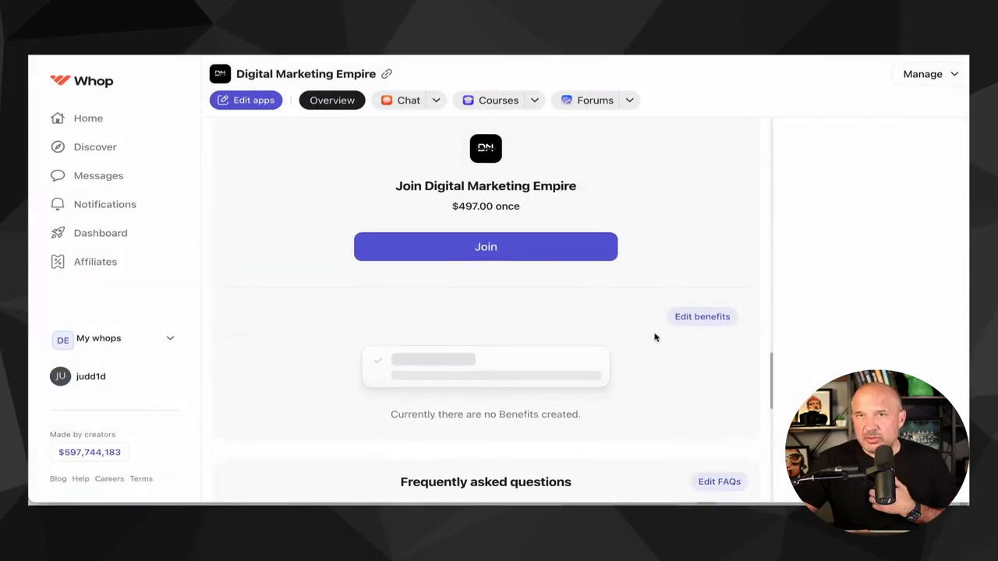
scroll(595, 338, down, 5)
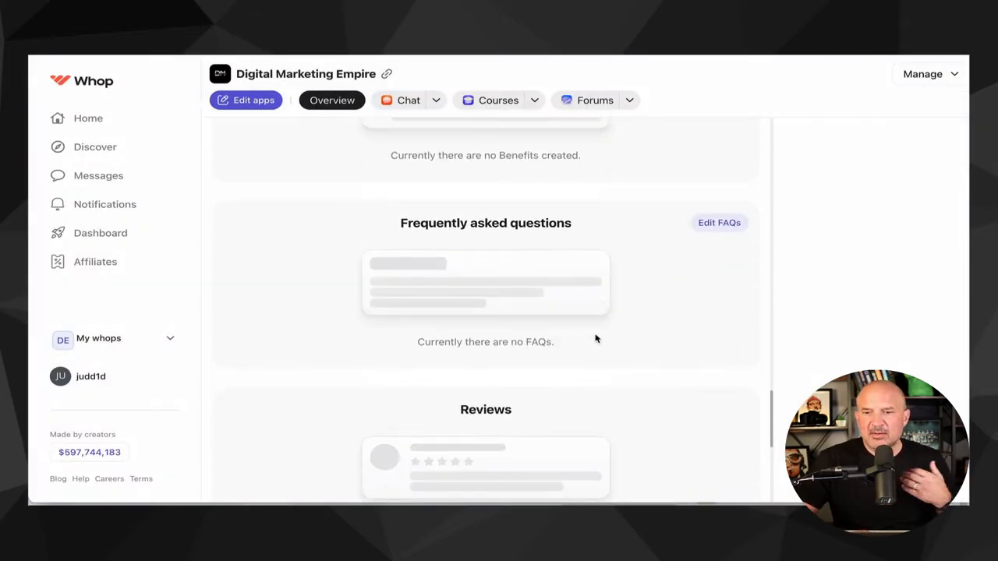
scroll(683, 313, up, 3)
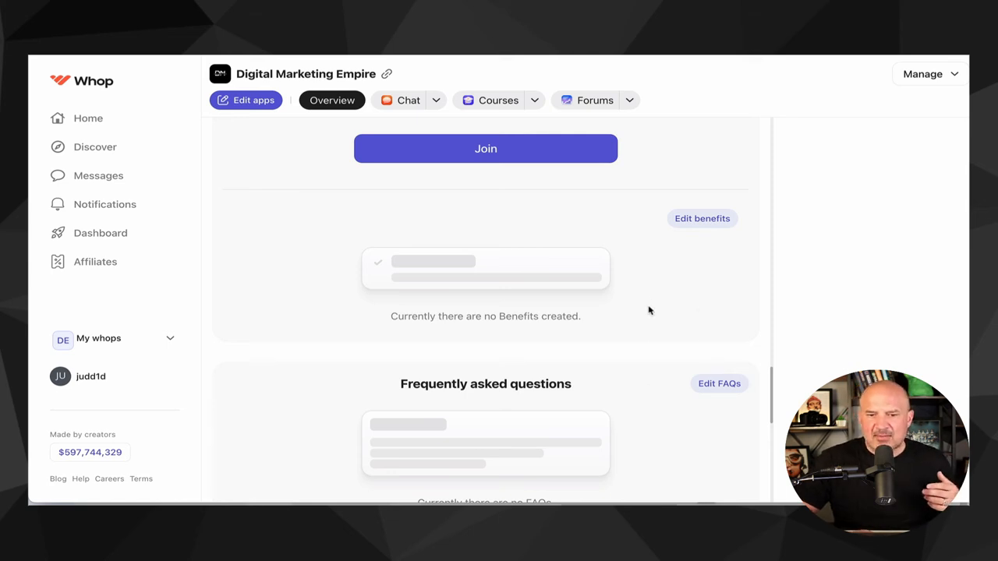
- Scroll through the reviews, affiliate and creator sections of the overview page
scroll(665, 291, down, 1)
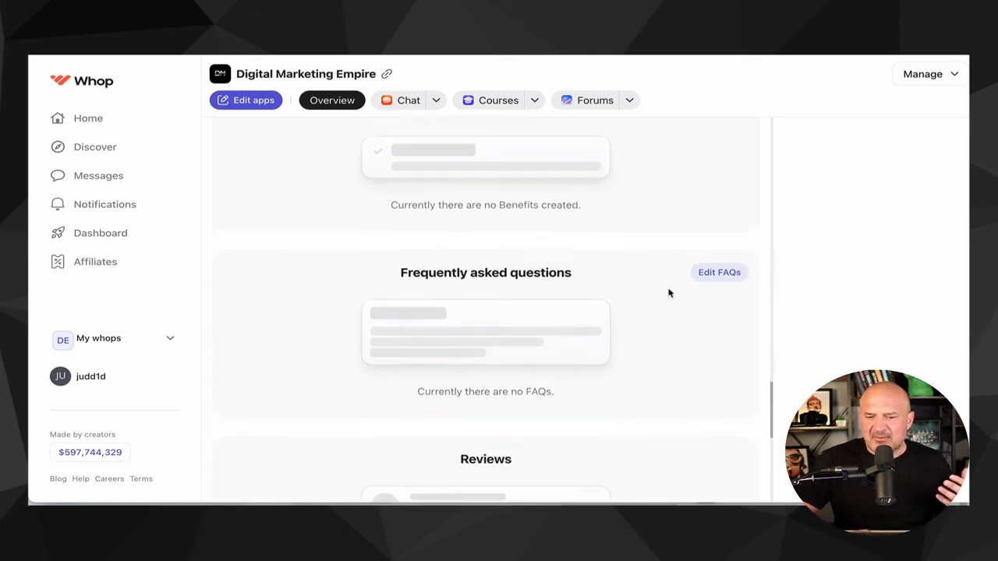
scroll(668, 292, down, 2)
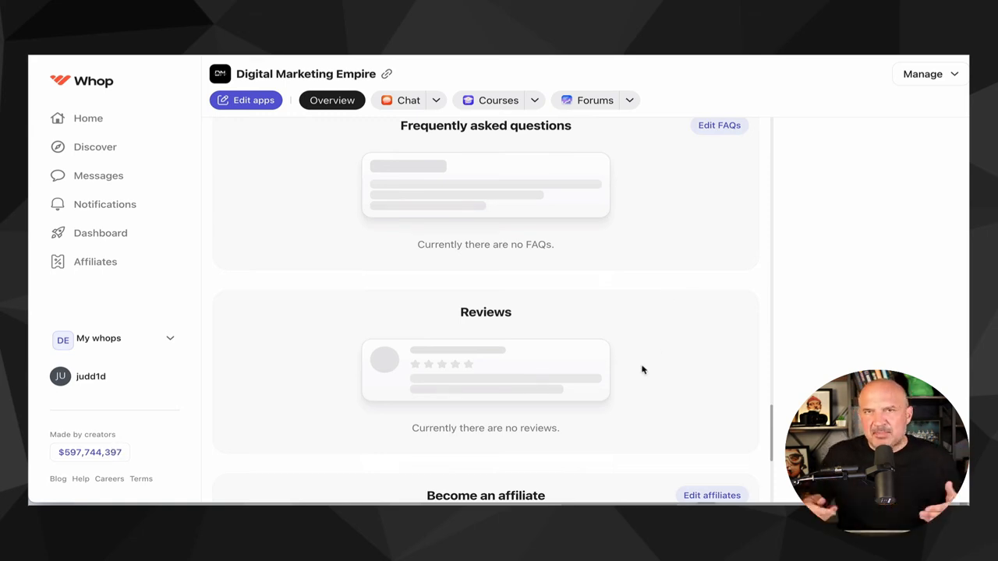
scroll(643, 370, down, 3)
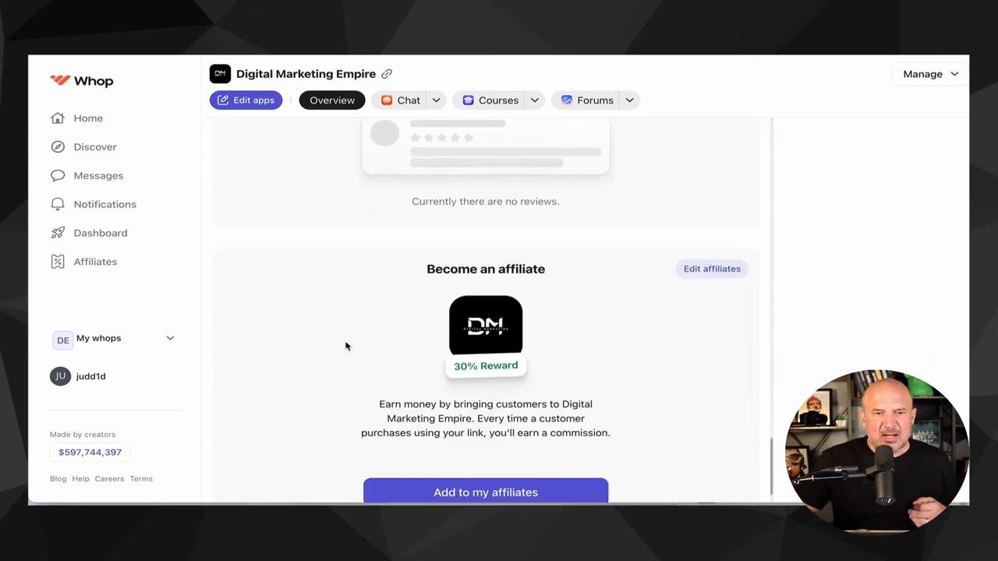
scroll(304, 335, up, 10)
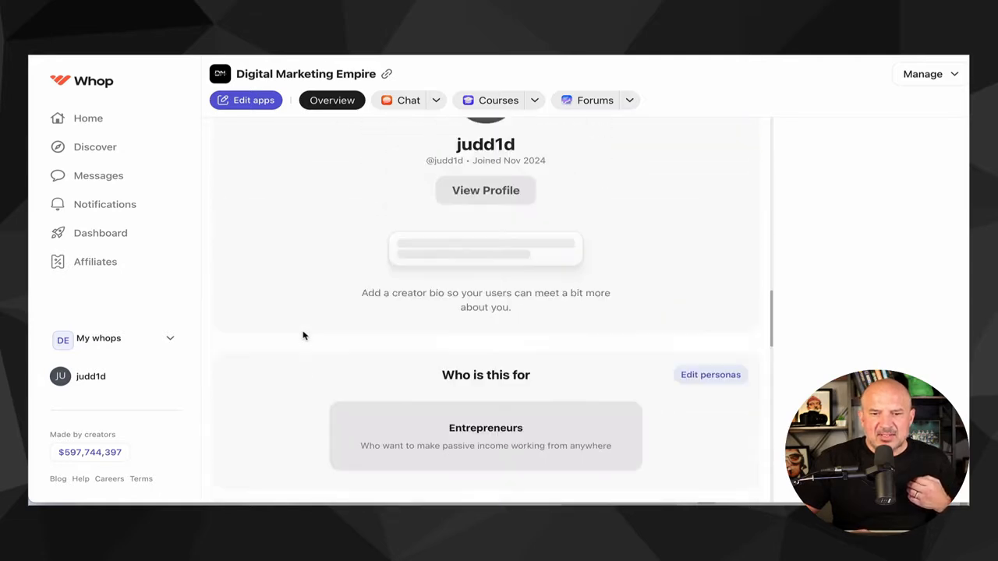
scroll(304, 335, up, 10)
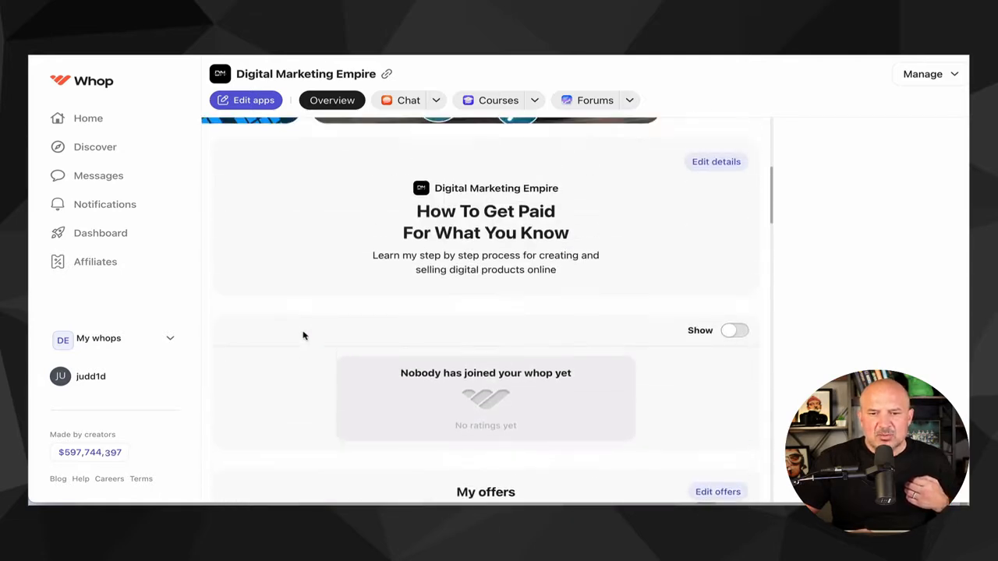
- Open the dashboard and look over its Users, Home and checkout Links pages
click(124, 234)
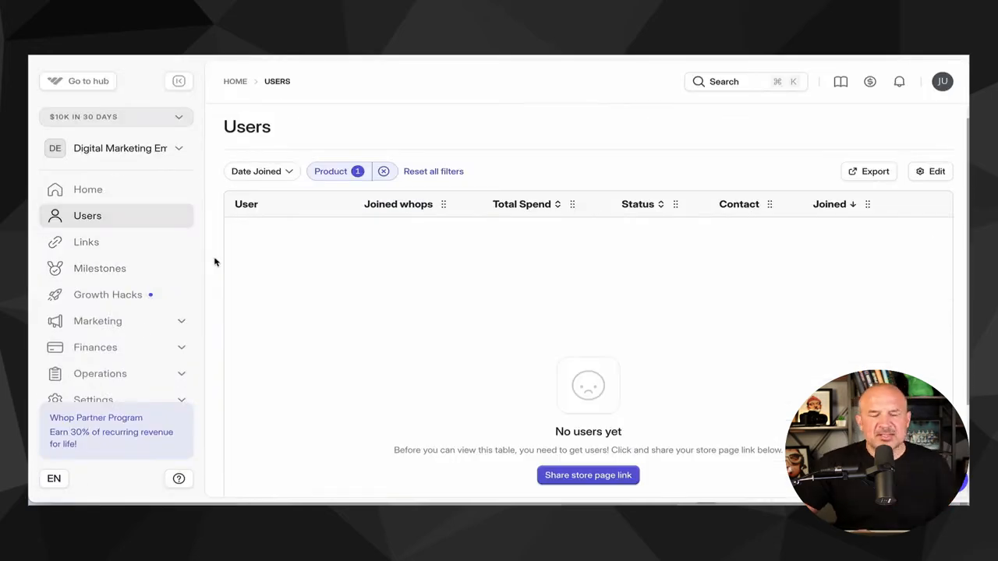
scroll(215, 261, down, 1)
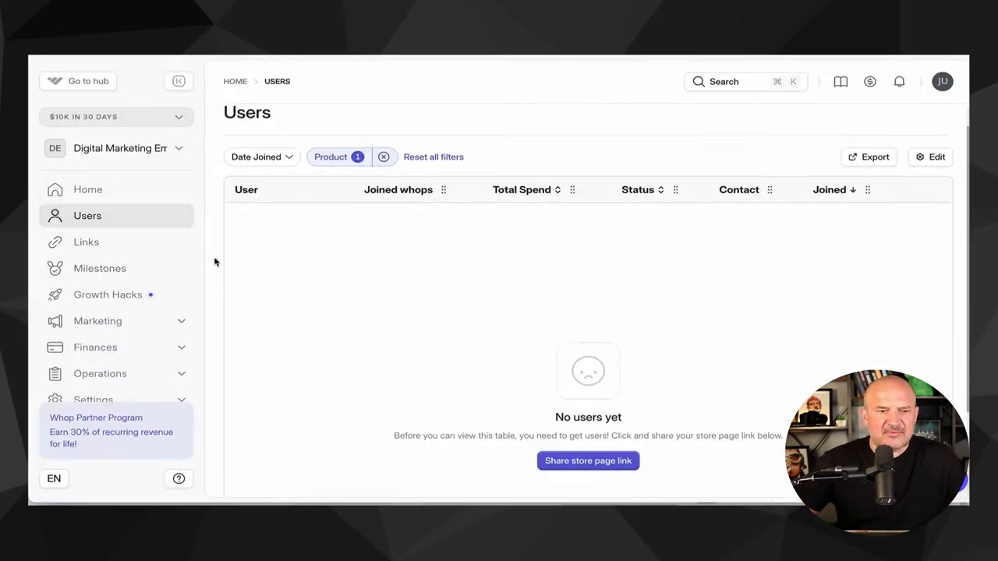
click(106, 198)
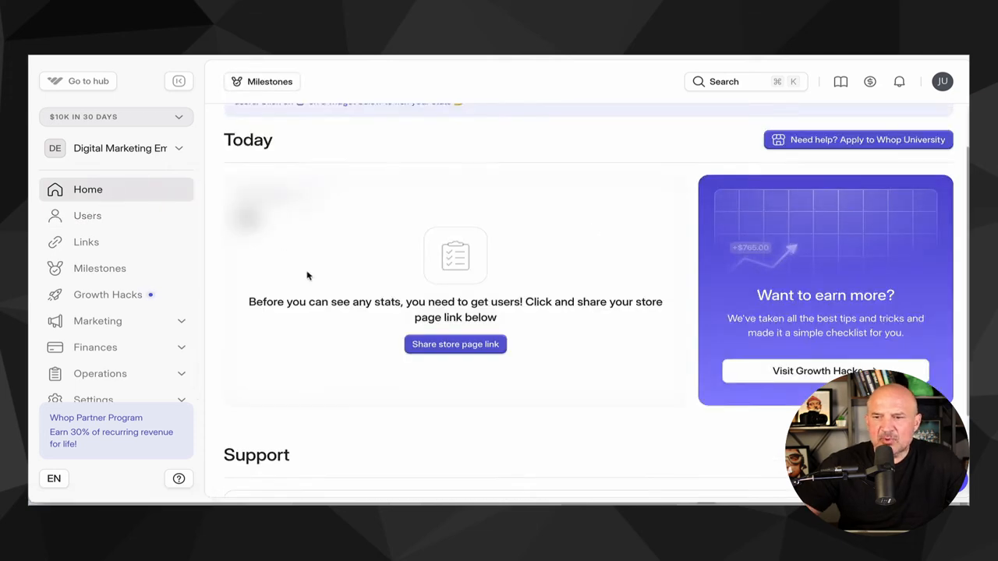
scroll(429, 374, down, 4)
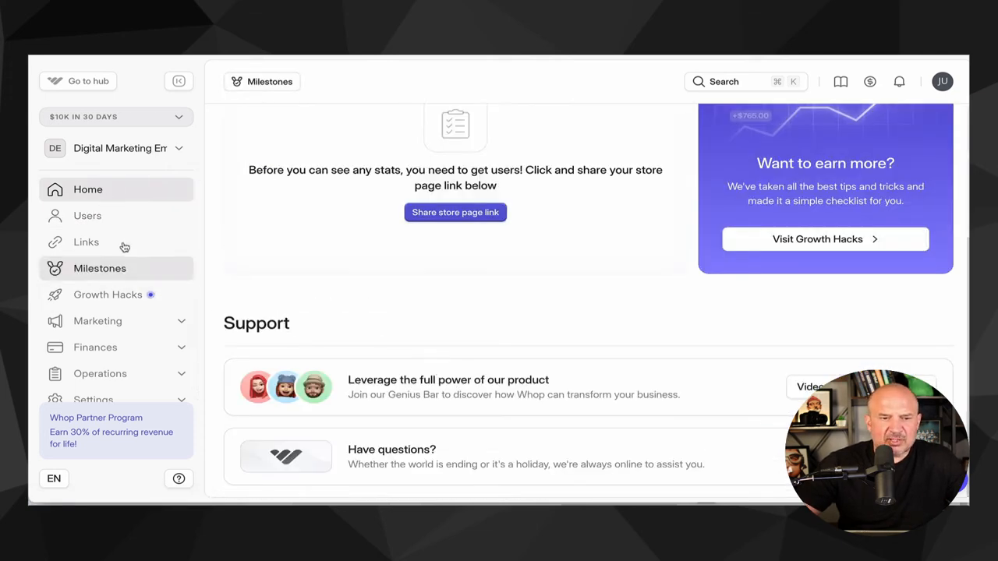
click(98, 216)
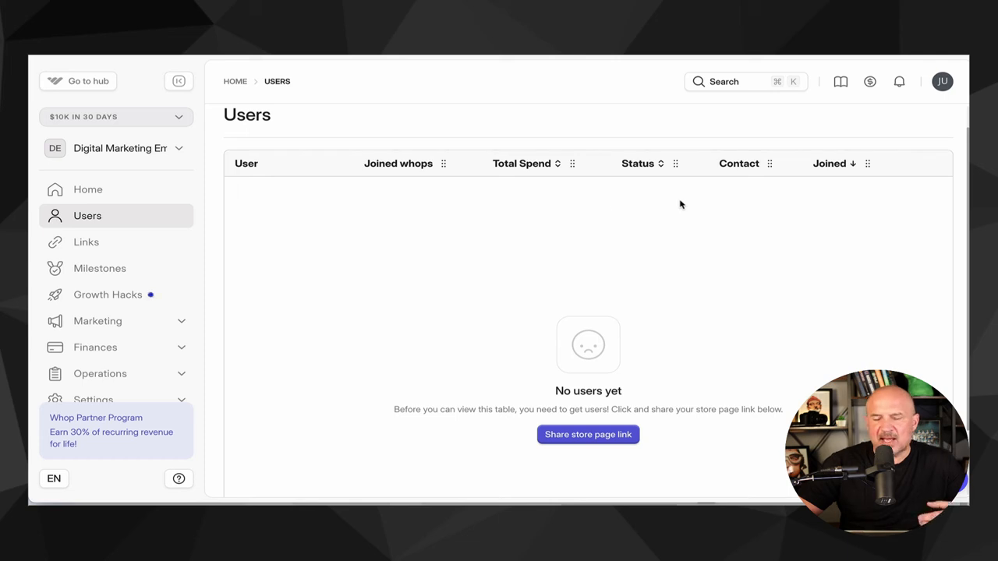
click(138, 247)
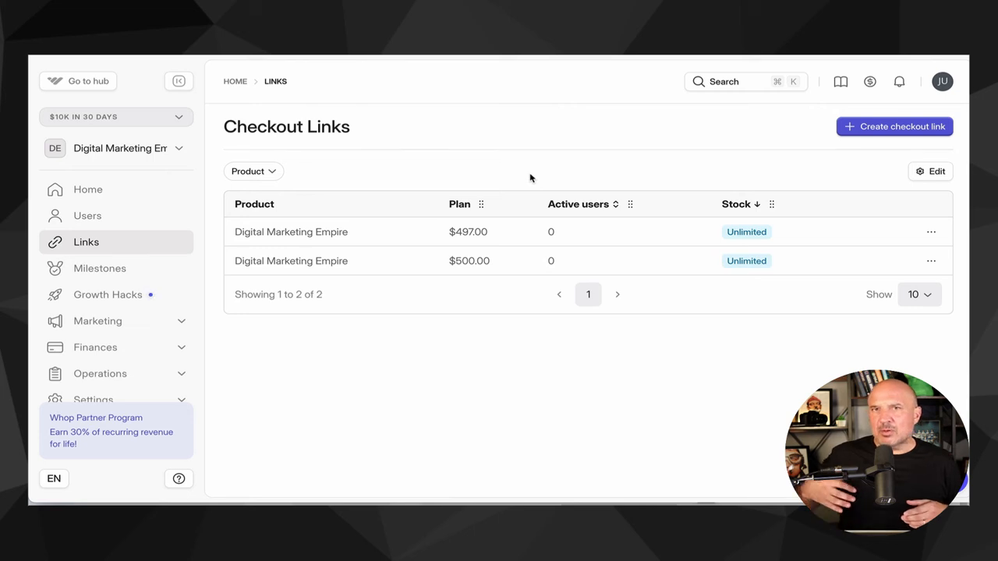
mouse_move(804, 258)
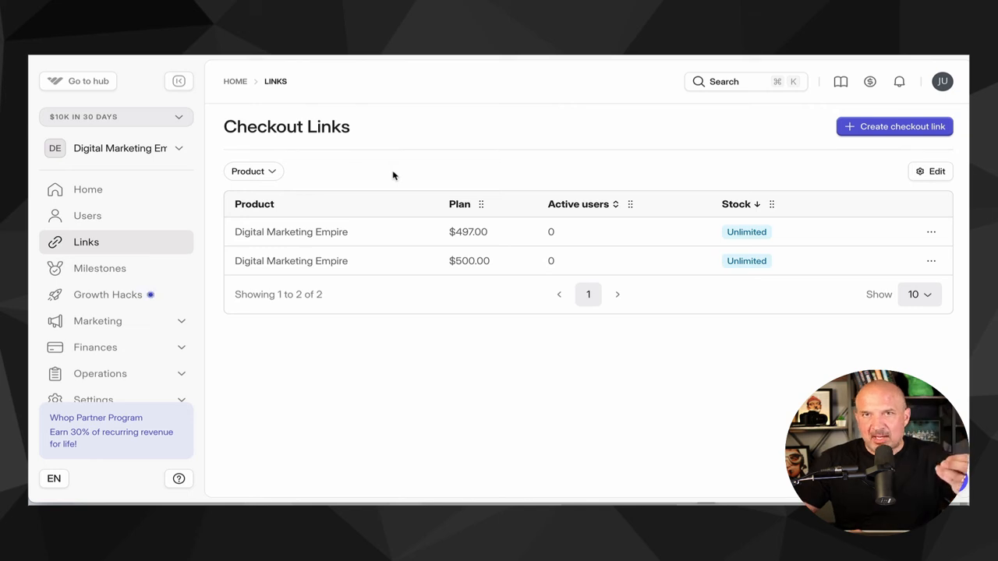
- Browse the Milestones page and view a milestone's reward details
click(118, 273)
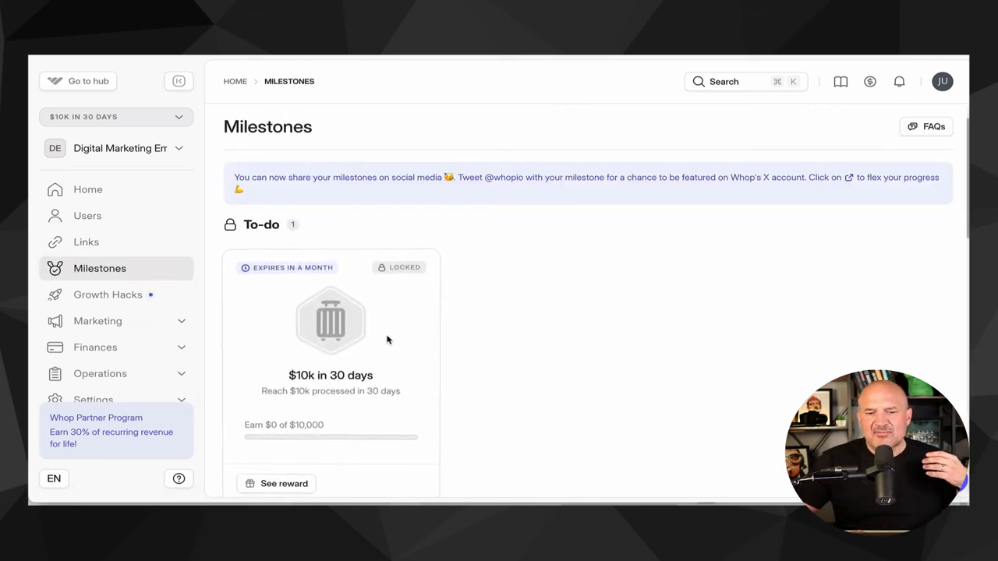
scroll(385, 338, down, 1)
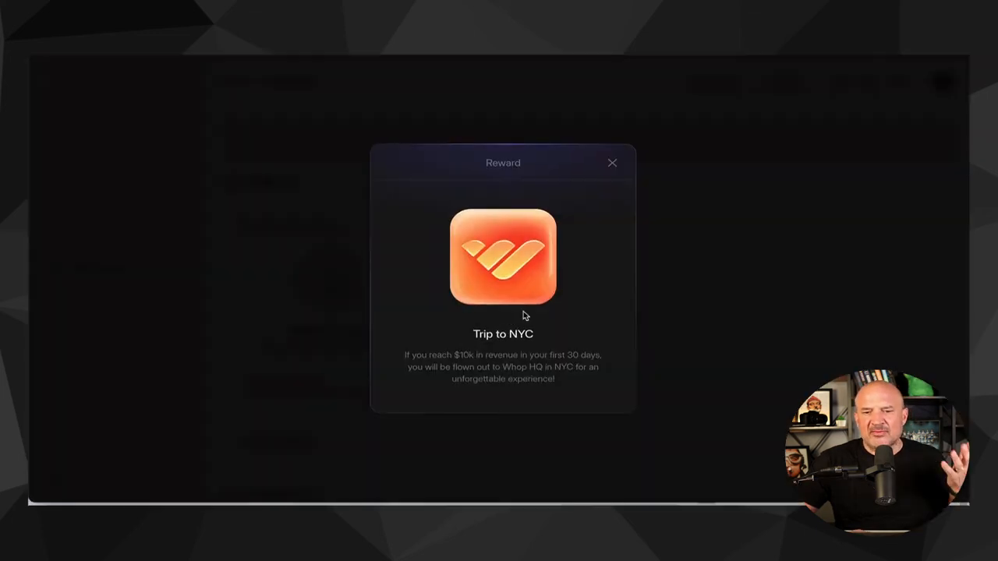
click(611, 163)
scroll(441, 319, down, 5)
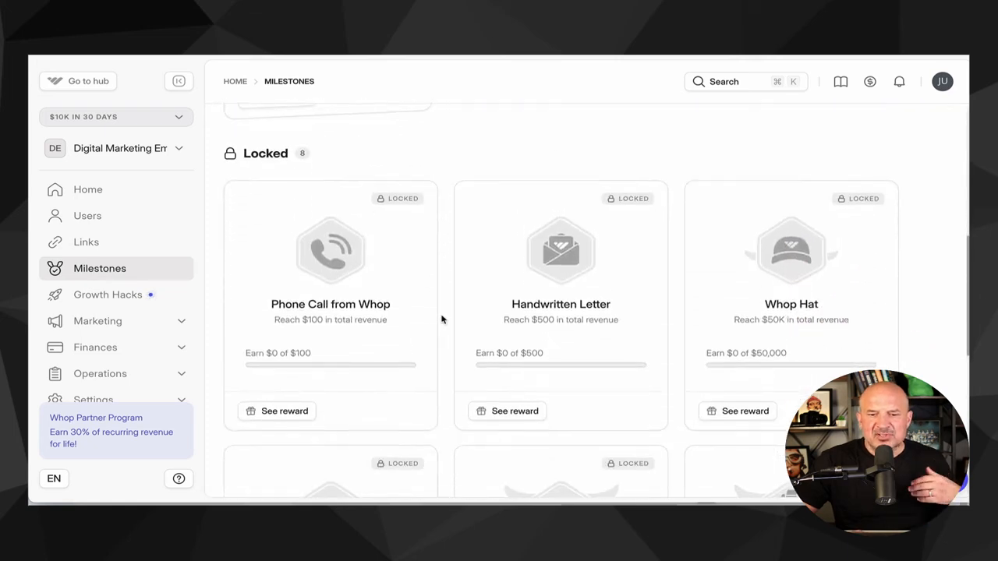
scroll(441, 319, down, 3)
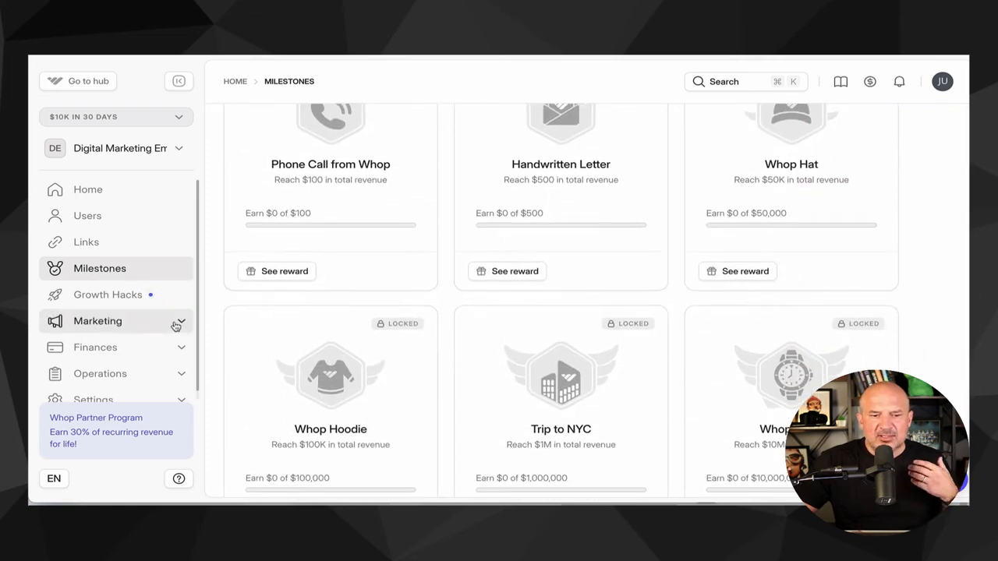
- Open Affiliates under Marketing, fill the Invite affiliate form with a user and a Percent reward, then close it without inviting
click(176, 325)
scroll(160, 336, down, 2)
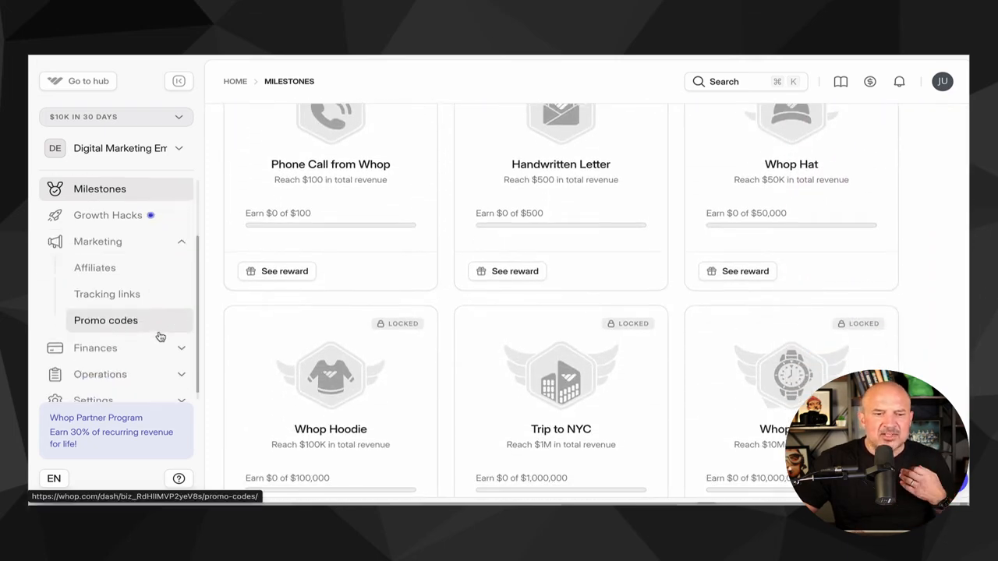
click(105, 270)
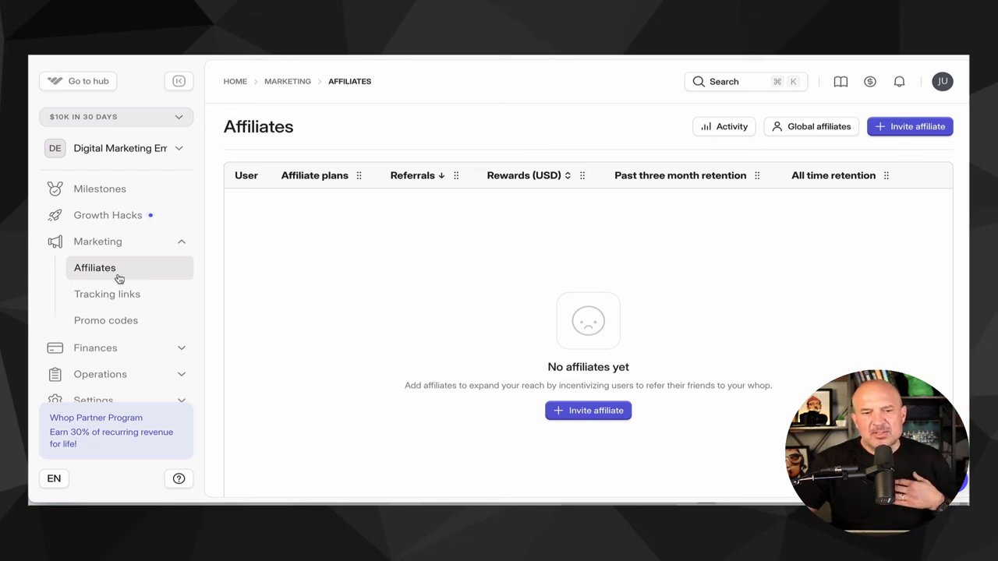
click(597, 412)
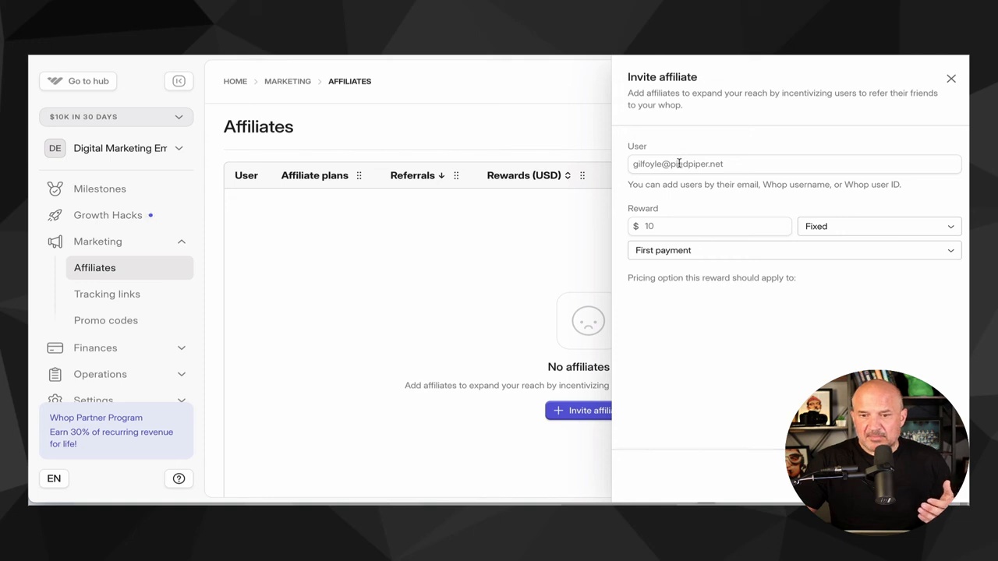
click(648, 164)
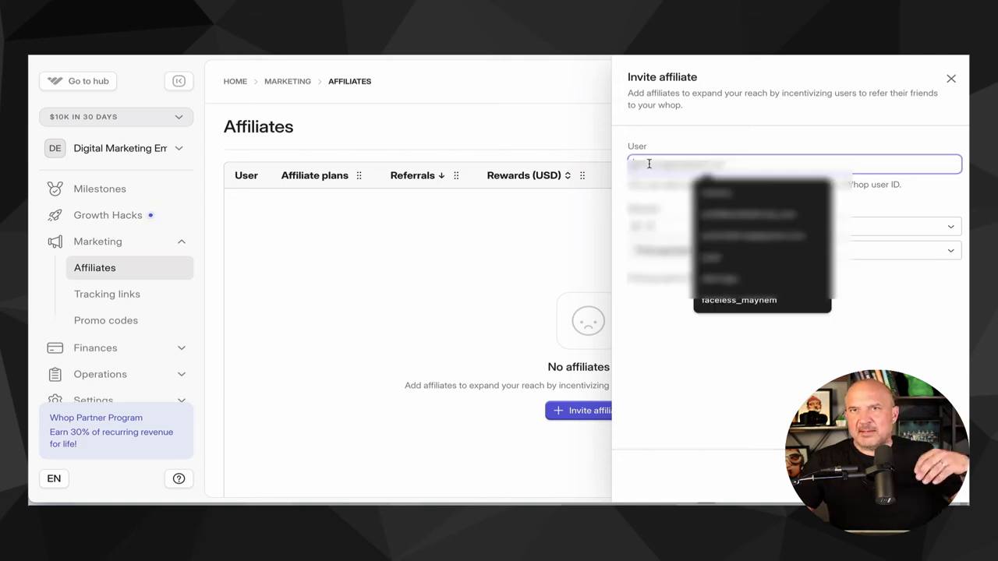
click(664, 206)
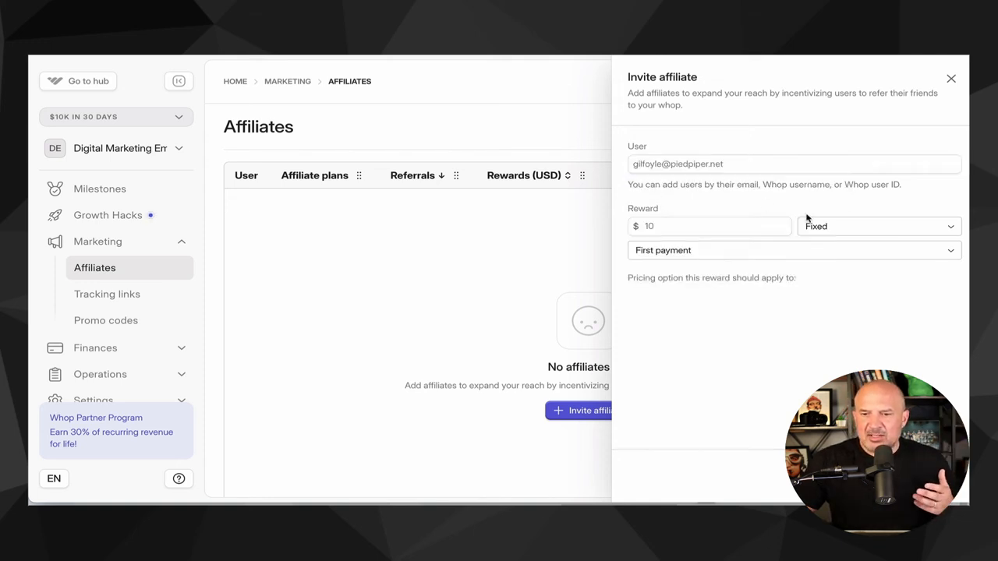
click(823, 226)
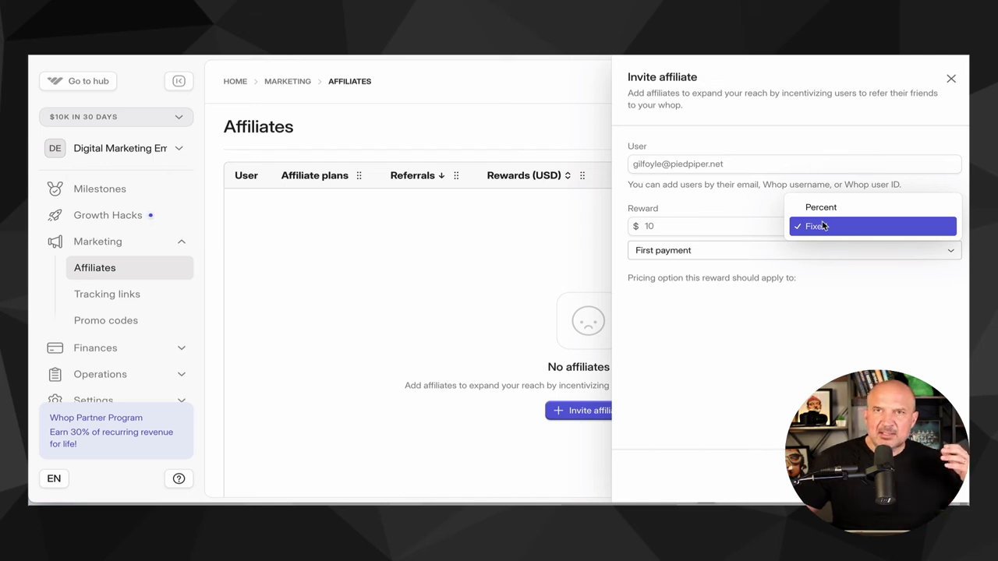
click(820, 207)
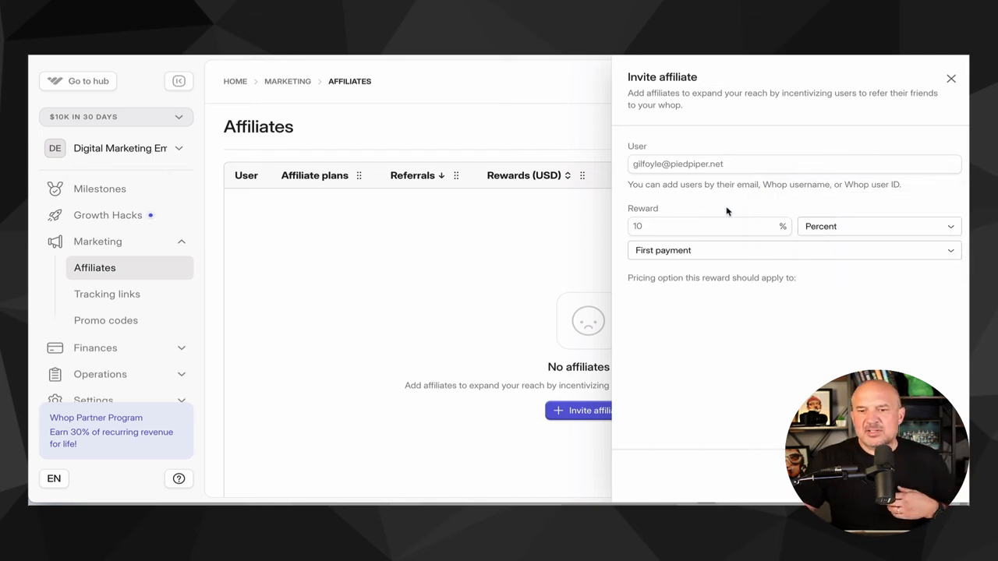
click(718, 250)
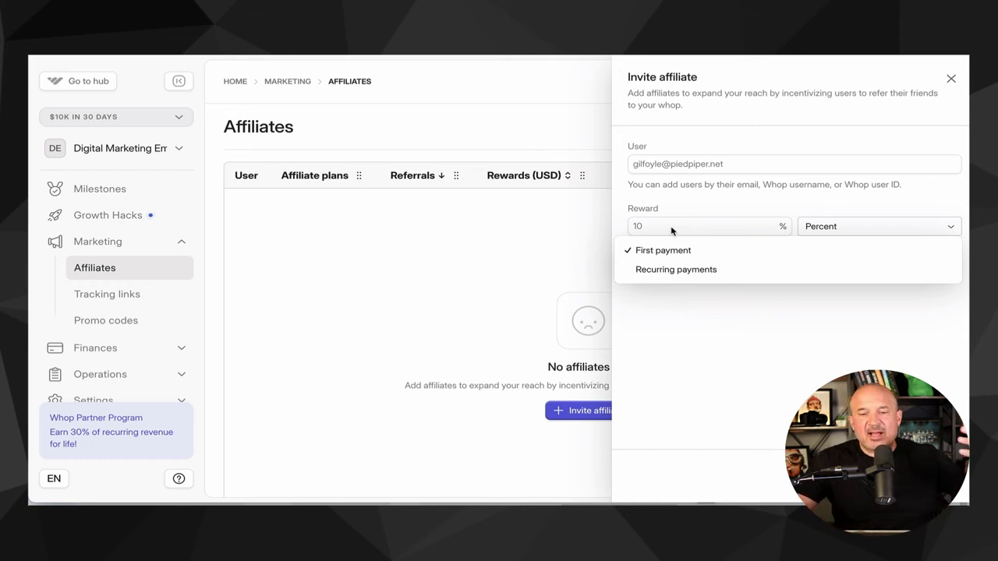
click(545, 204)
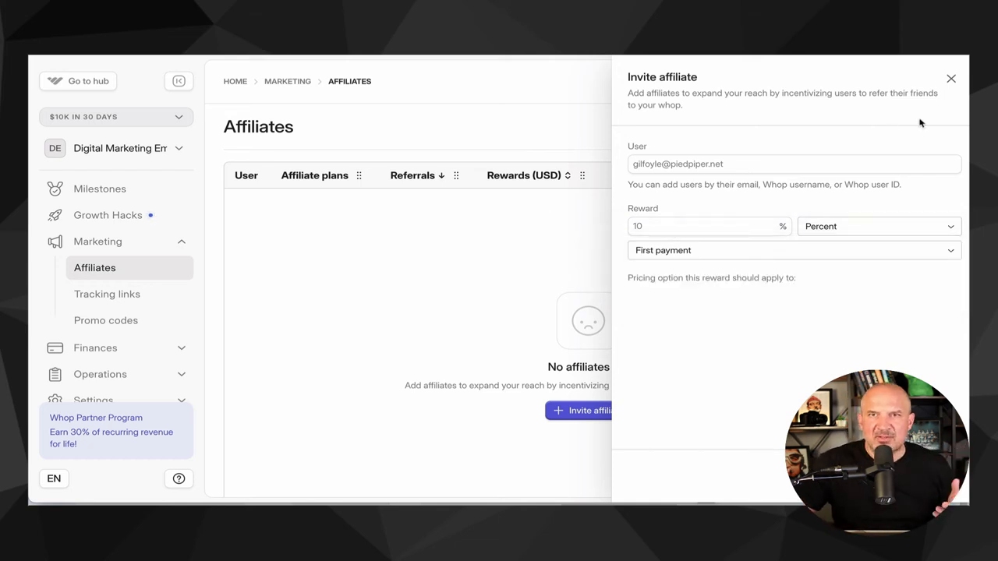
click(951, 79)
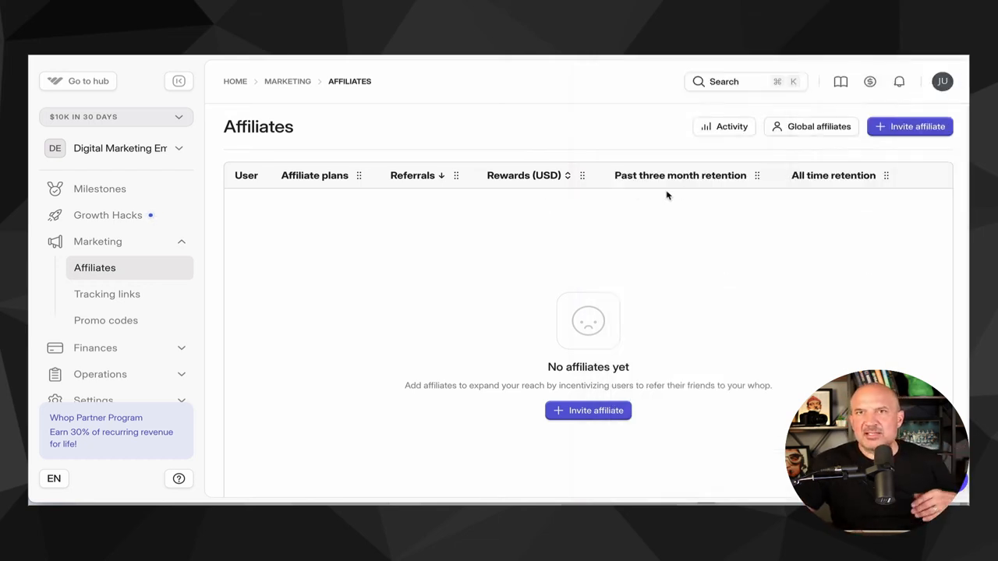
- Look over the Tracking links and Promo codes pages and expand the Finances section
click(152, 305)
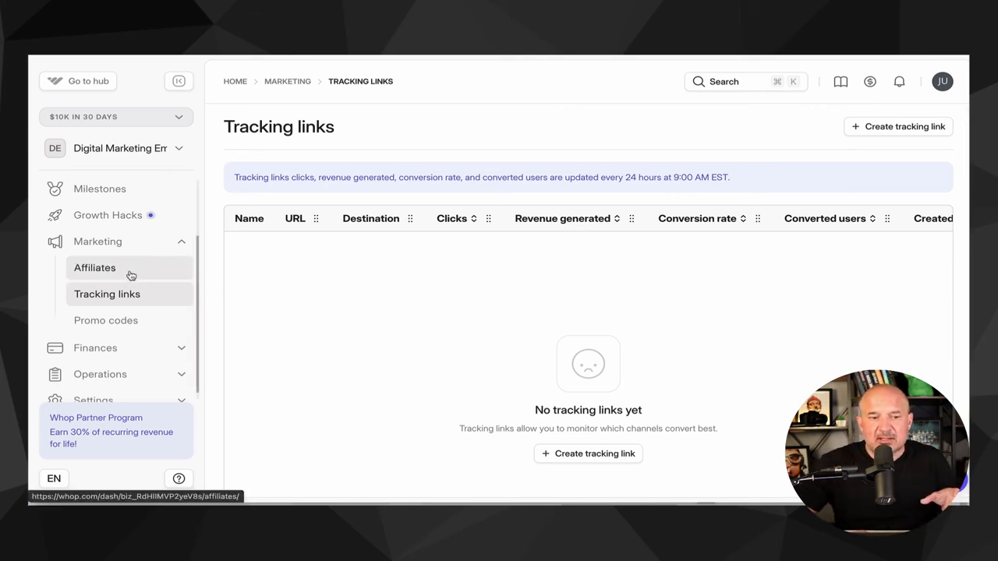
scroll(129, 274, down, 1)
click(126, 309)
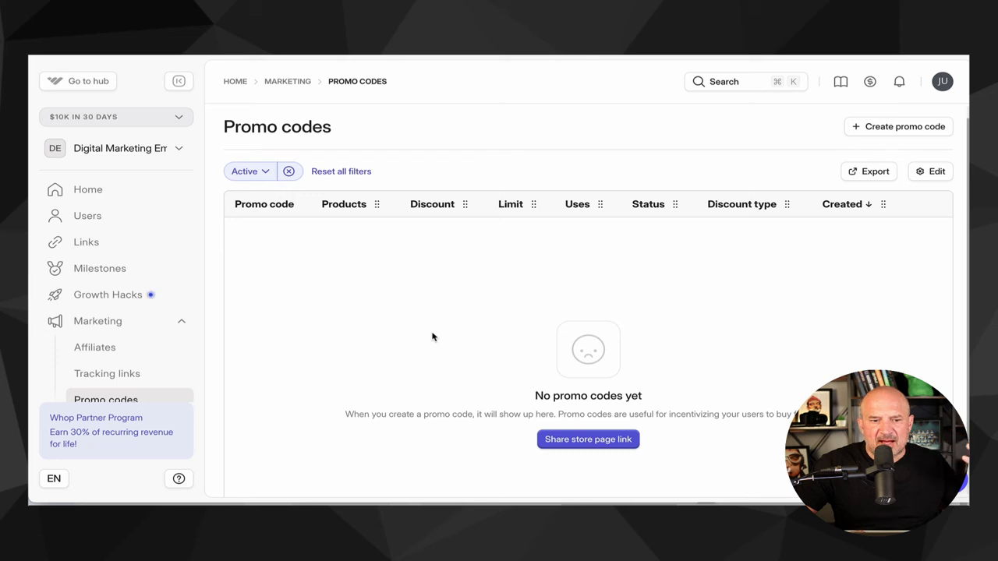
scroll(171, 360, down, 3)
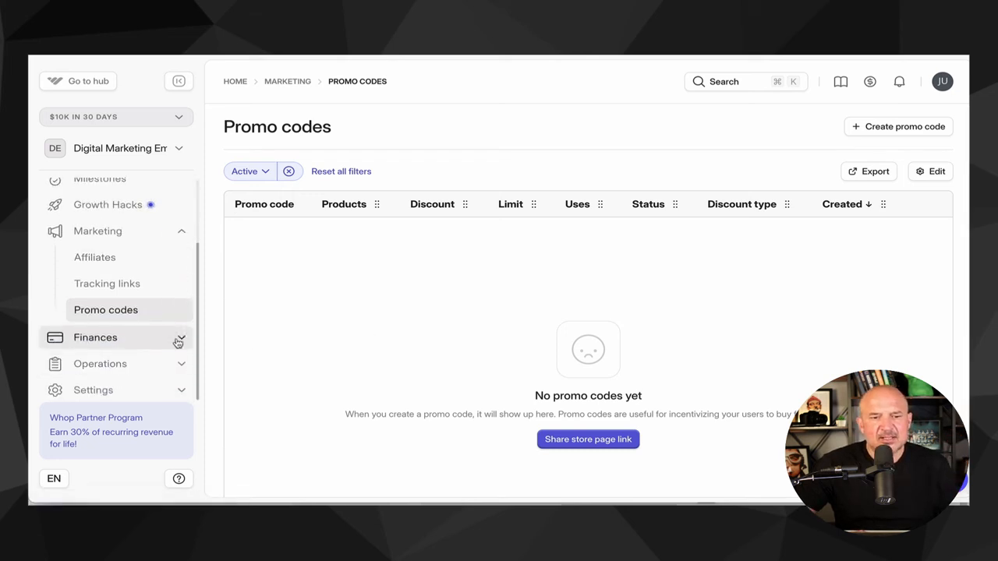
click(182, 338)
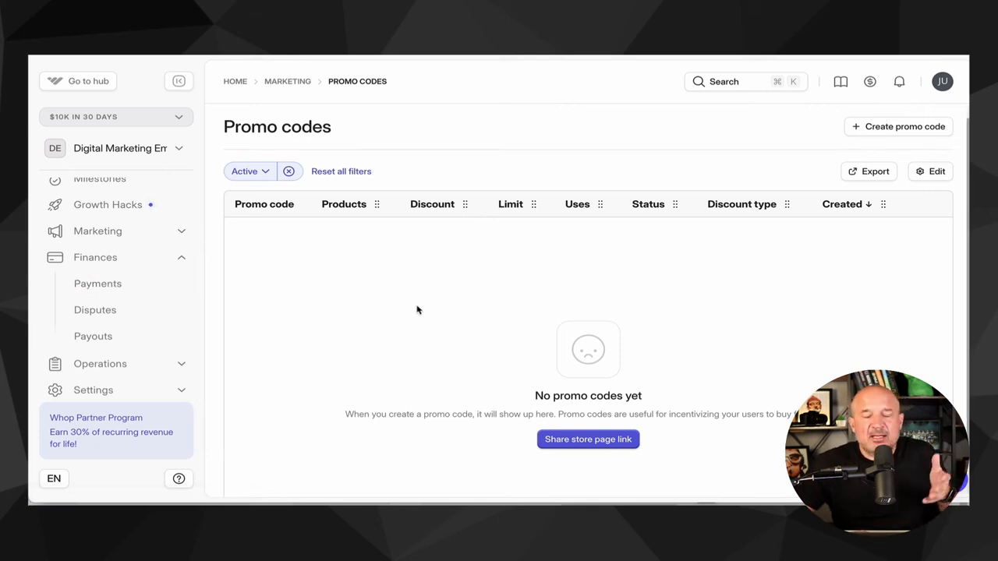
scroll(184, 318, up, 3)
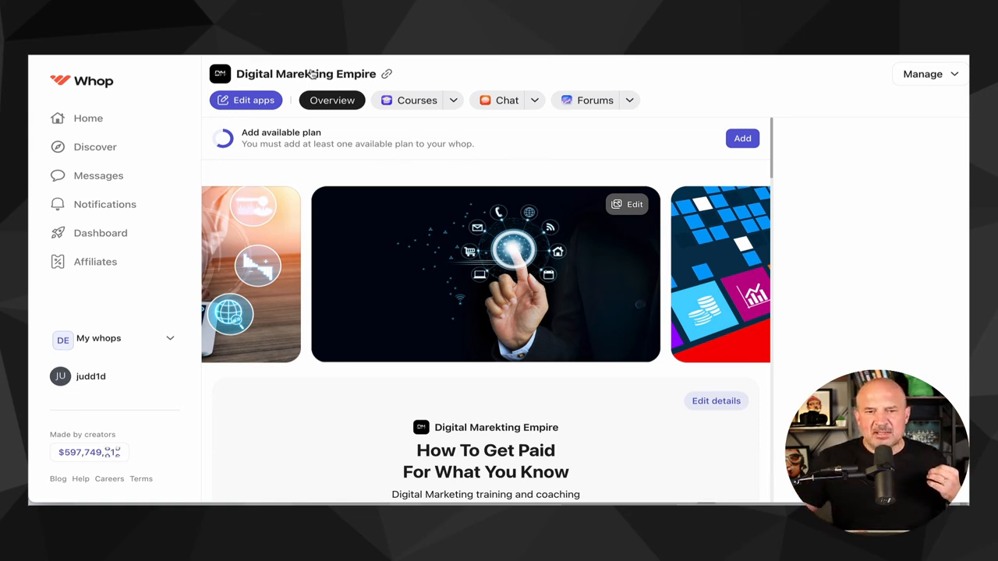
- Copy the whop's store link, open it in a new browser tab and scroll through the public page
click(387, 73)
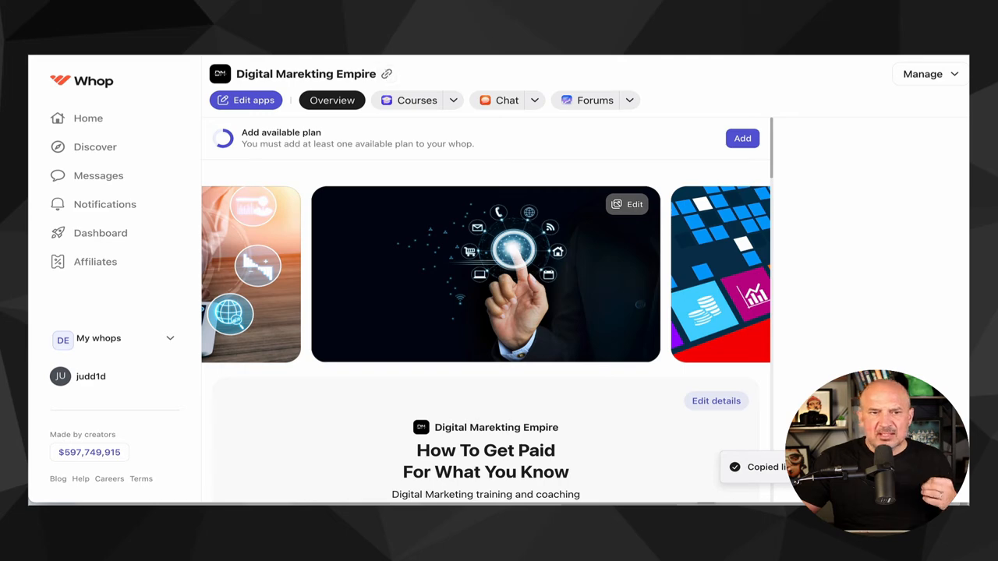
key(super+t)
key(super+v)
key(Return)
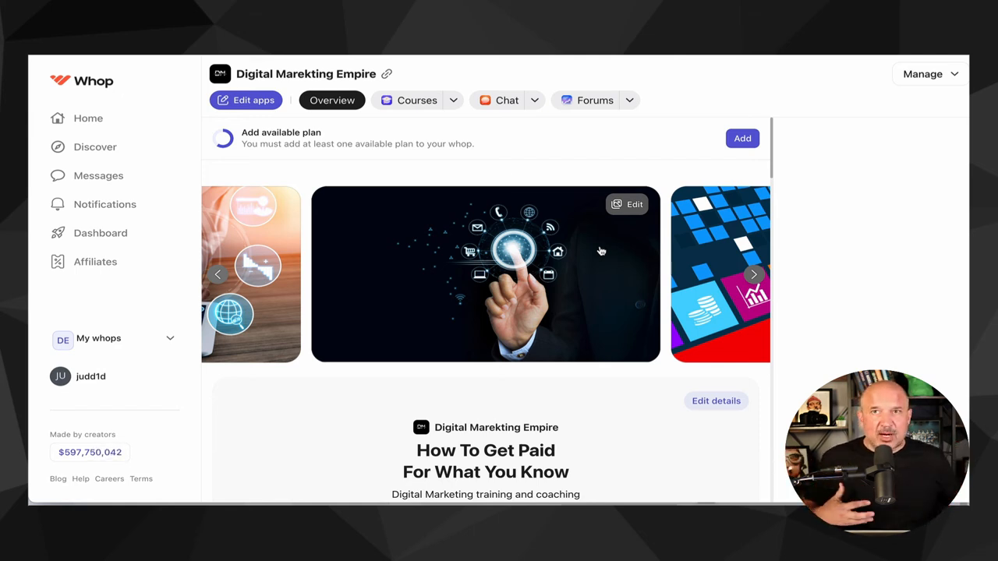
scroll(486, 290, down, 1)
scroll(486, 290, down, 10)
scroll(485, 290, down, 5)
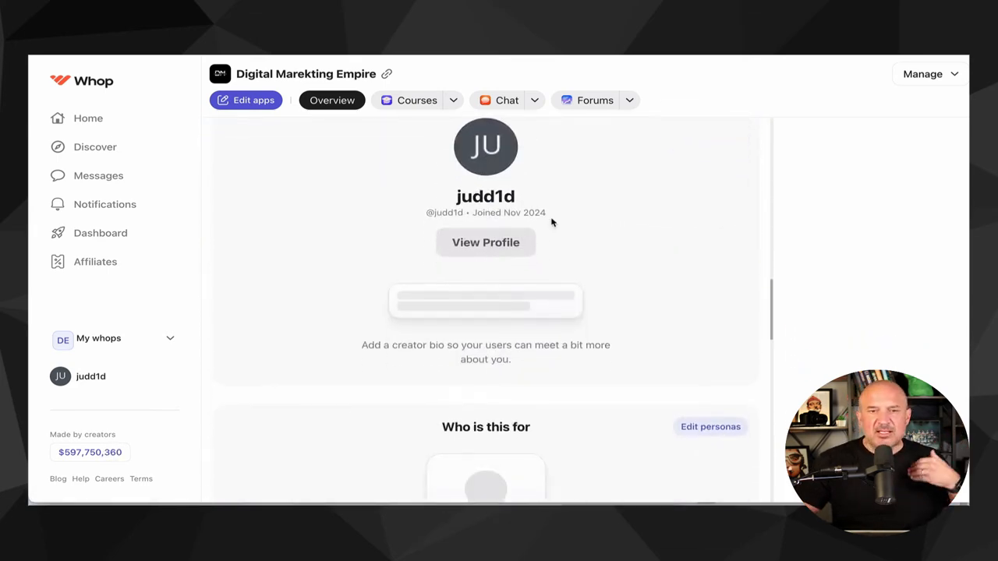
scroll(551, 221, up, 15)
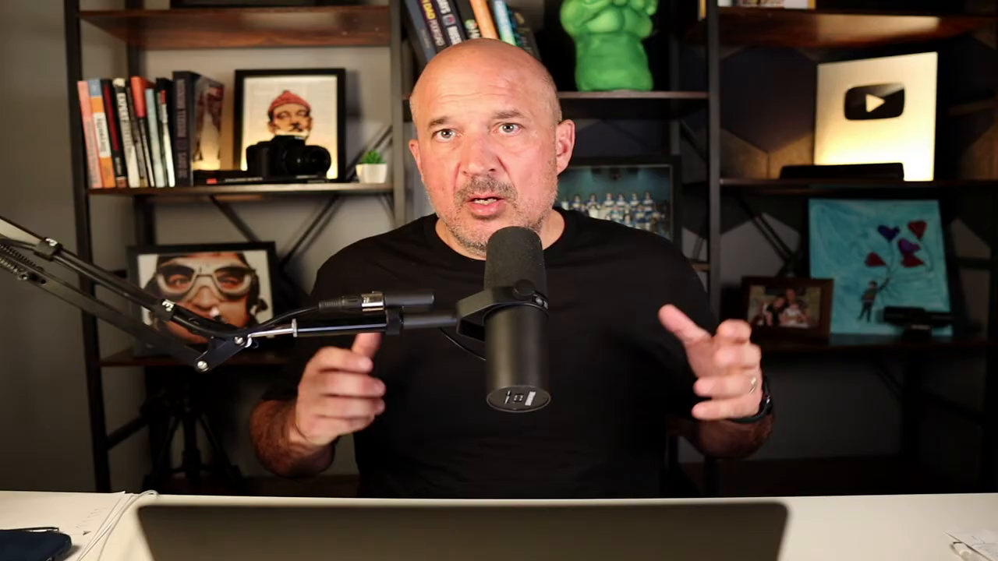